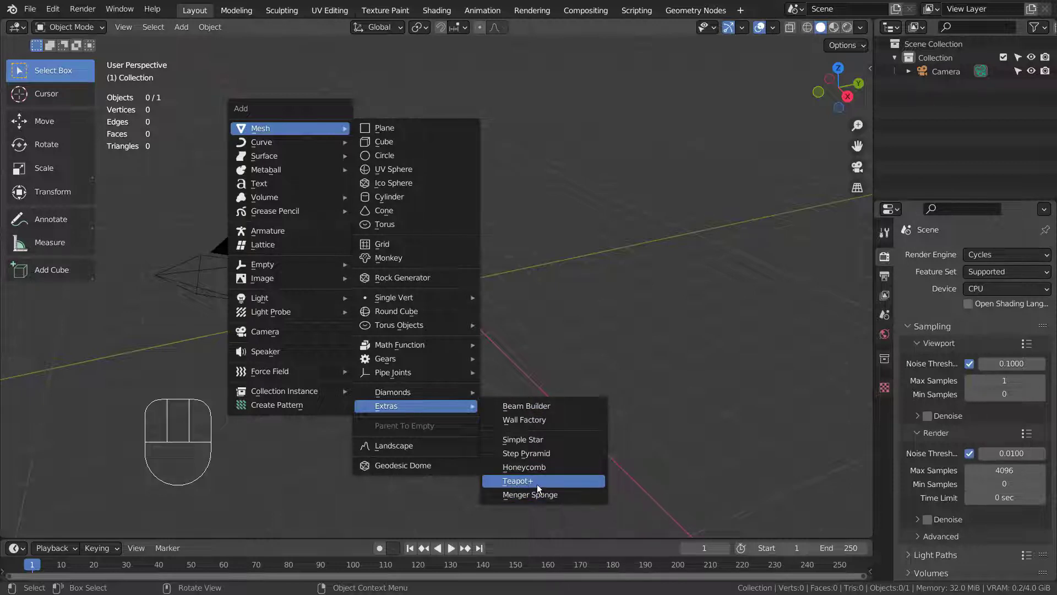
Step: Add a Teapot+ mesh, then show it front-on (Numpad 1) in wireframe with nothing selected
{"action": "left_click", "coordinate": [574, 479]}
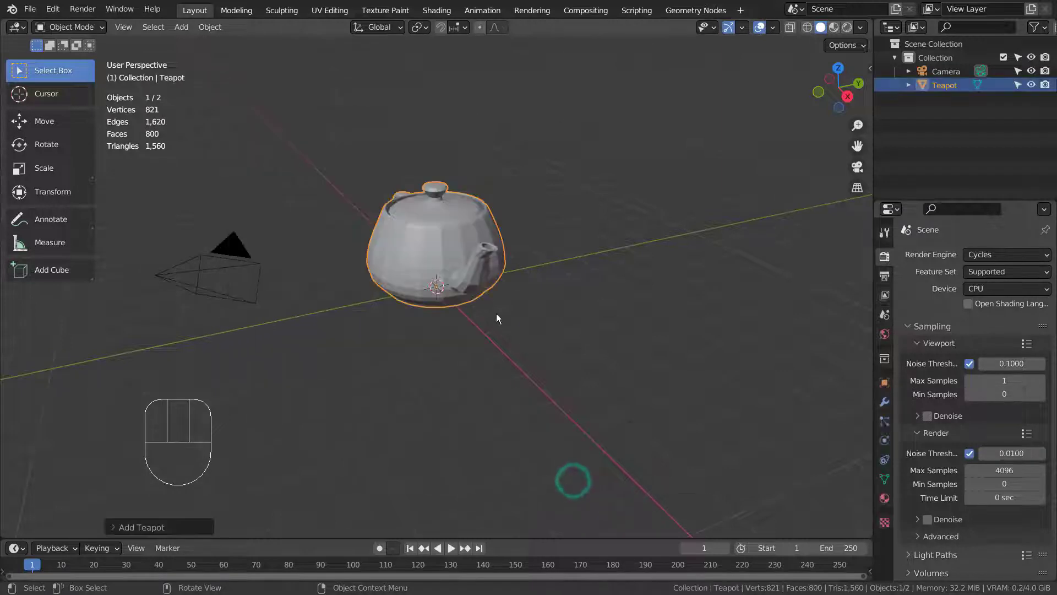
{"action": "mouse_move", "coordinate": [449, 338]}
{"action": "middle_mouse_down", "text": "alt"}
{"action": "mouse_move", "coordinate": [474, 313]}
{"action": "mouse_move", "coordinate": [658, 307]}
{"action": "mouse_move", "coordinate": [590, 403]}
{"action": "mouse_move", "coordinate": [524, 348]}
{"action": "mouse_move", "coordinate": [429, 317]}
{"action": "mouse_move", "coordinate": [258, 324]}
{"action": "mouse_move", "coordinate": [581, 291]}
{"action": "mouse_move", "coordinate": [564, 321]}
{"action": "middle_mouse_up", "text": "alt"}
{"action": "key", "text": "KP_1"}
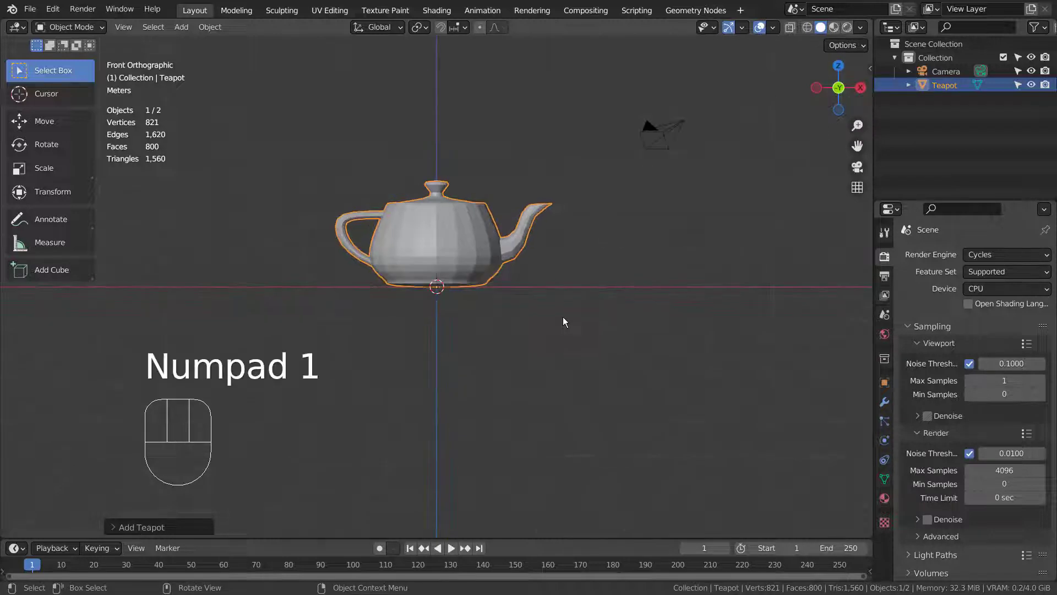
{"action": "key", "text": "shift+z"}
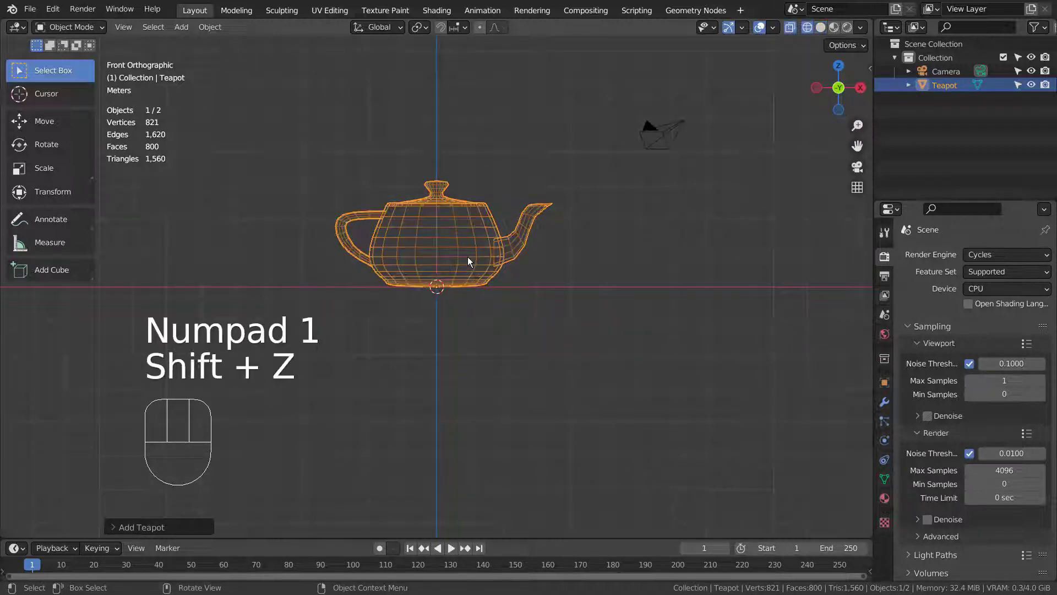
{"action": "left_click", "coordinate": [588, 279]}
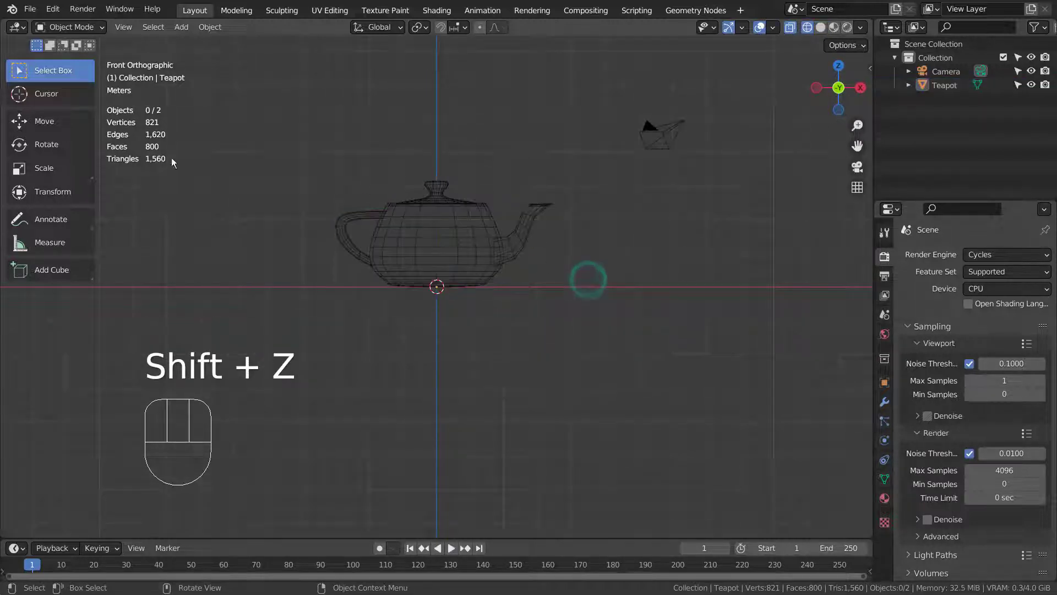
Step: Enter Edit Mode on the teapot, deselect all vertices, and pick the Knife tool
{"action": "key", "text": "Tab"}
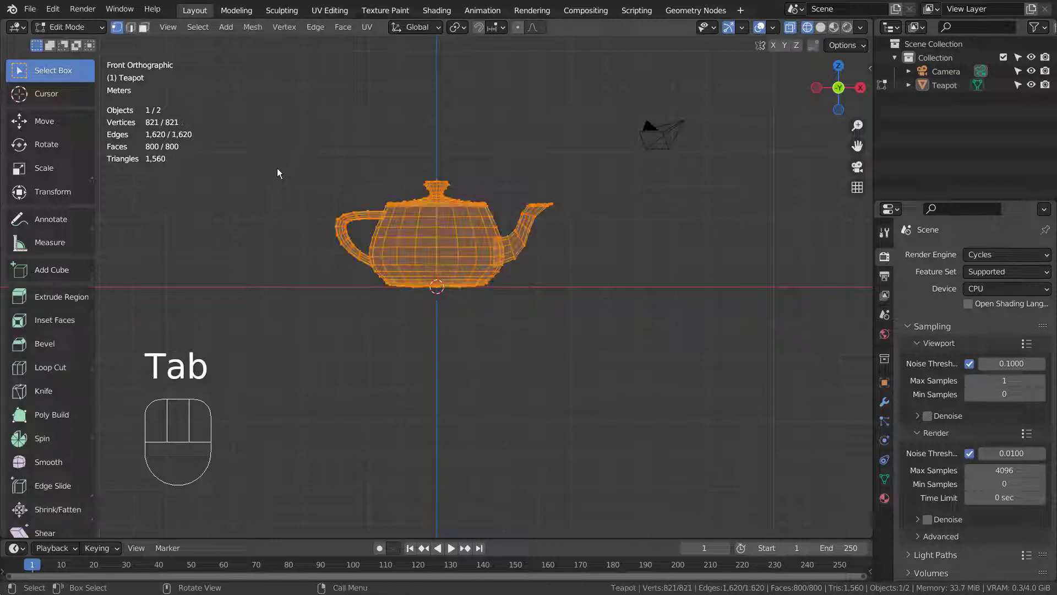
{"action": "left_click", "coordinate": [276, 168]}
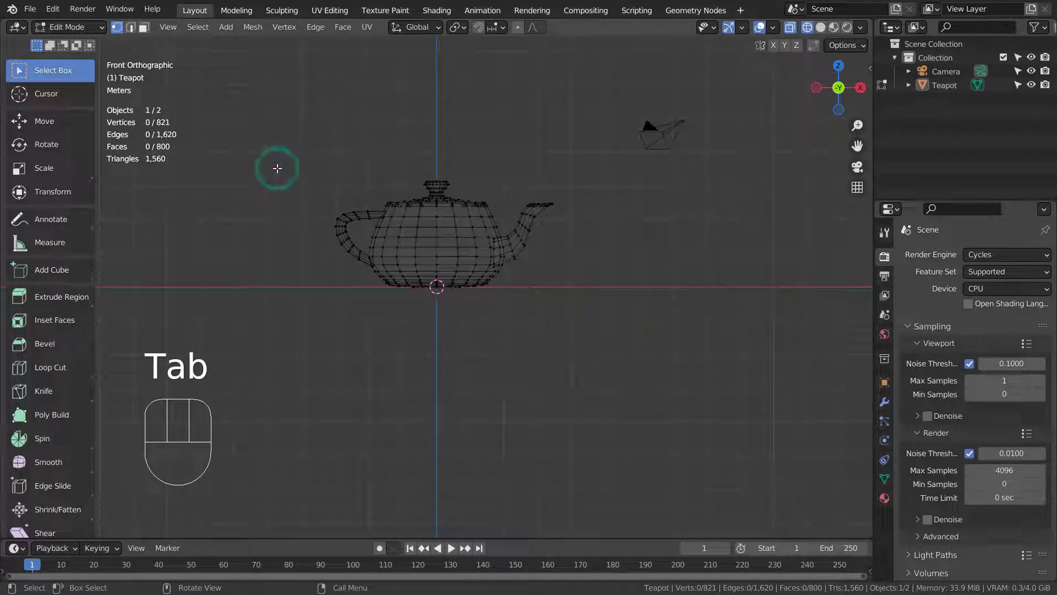
{"action": "left_click", "coordinate": [51, 387]}
Step: Make a trial diagonal knife cut across the teapot body, then undo it
{"action": "left_click_drag", "start_coordinate": [341, 182], "coordinate": [527, 311]}
{"action": "key", "text": "Return"}
{"action": "scroll", "coordinate": [499, 238], "scroll_direction": "up", "scroll_amount": 2}
{"action": "scroll", "coordinate": [509, 222], "scroll_direction": "up", "scroll_amount": 2}
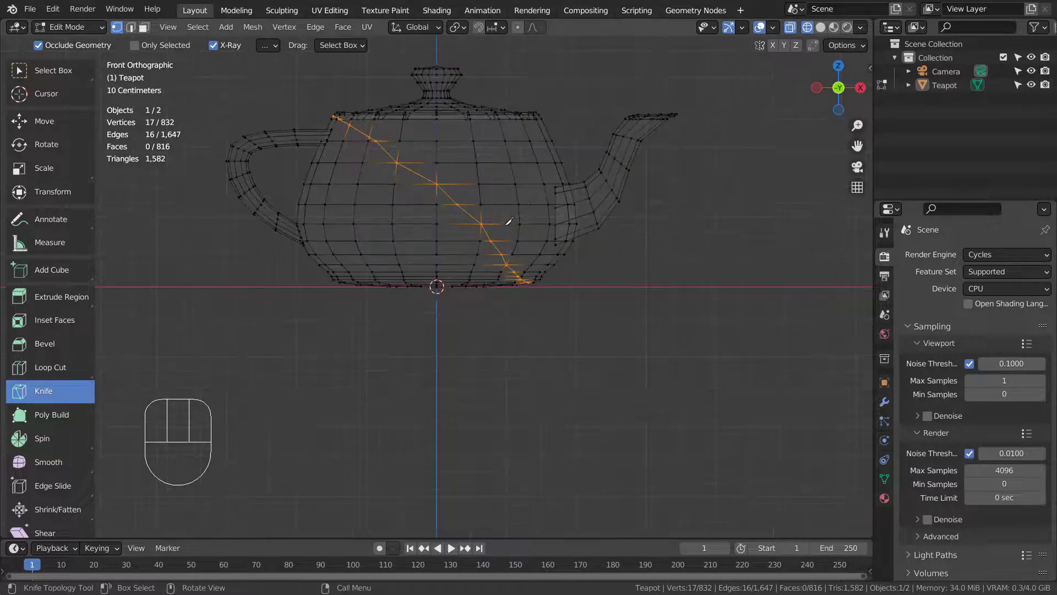
{"action": "middle_click_drag", "start_coordinate": [509, 222], "coordinate": [558, 312], "text": "alt+shift"}
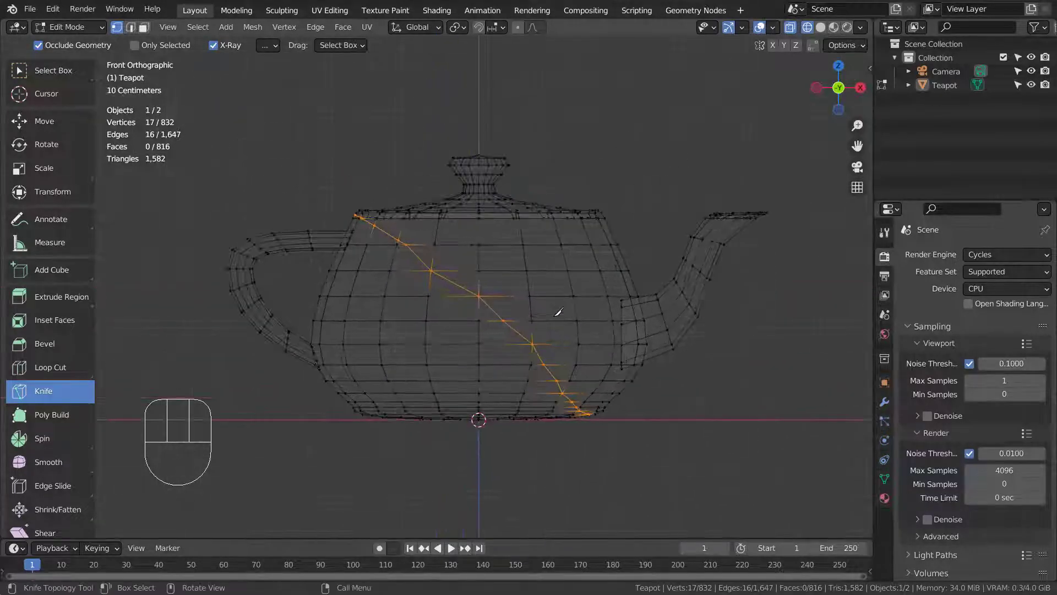
{"action": "scroll", "coordinate": [524, 315], "scroll_direction": "up", "scroll_amount": 1}
{"action": "key", "text": "ctrl+z"}
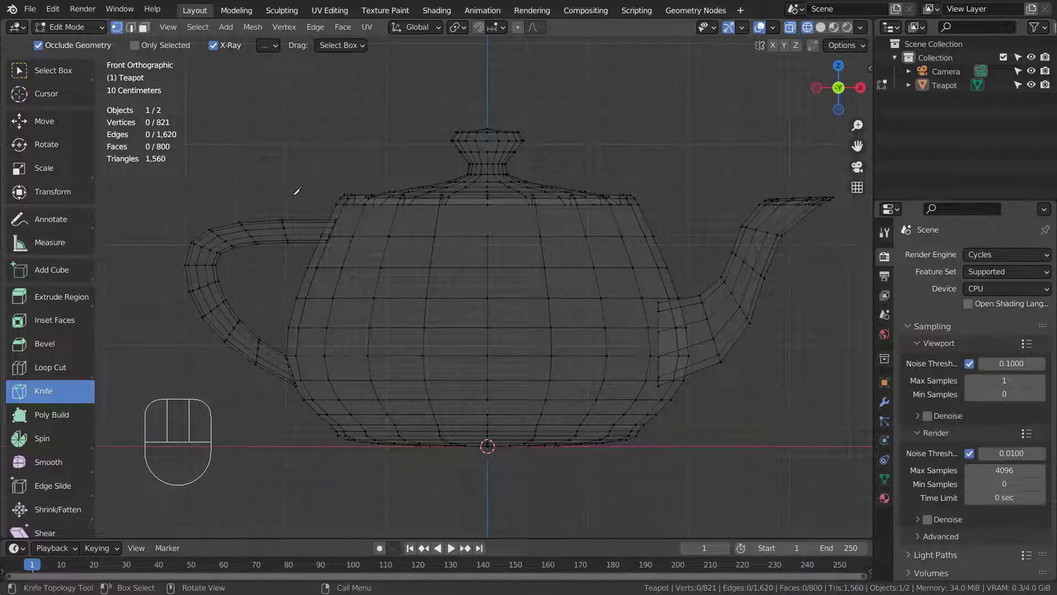
Step: Knife an angle-snapped diagonal cut from the body's upper left to lower right
{"action": "key", "text": "k"}
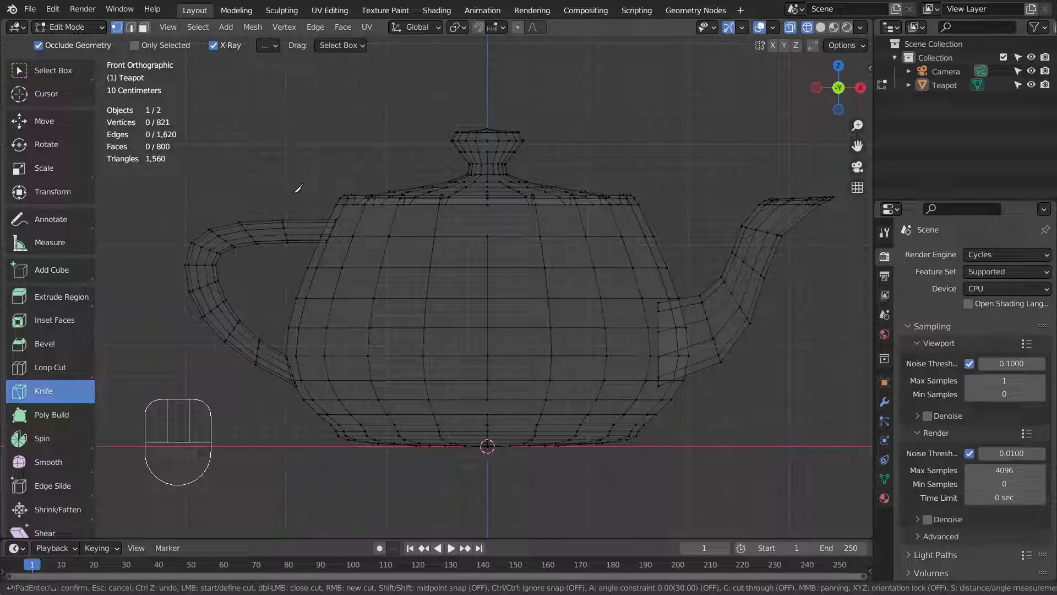
{"action": "key", "text": "a"}
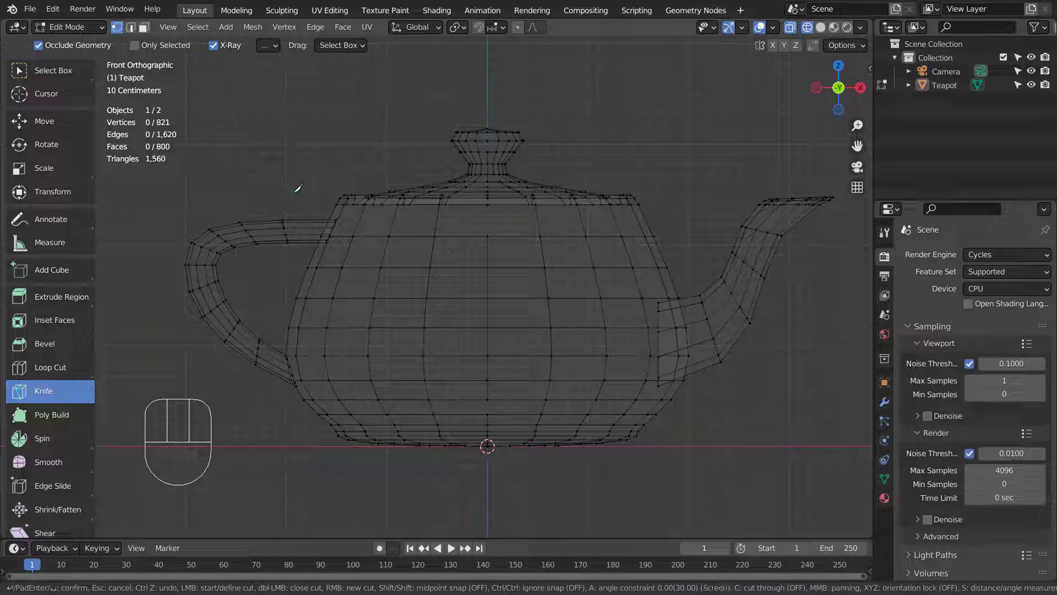
{"action": "left_click", "coordinate": [298, 189]}
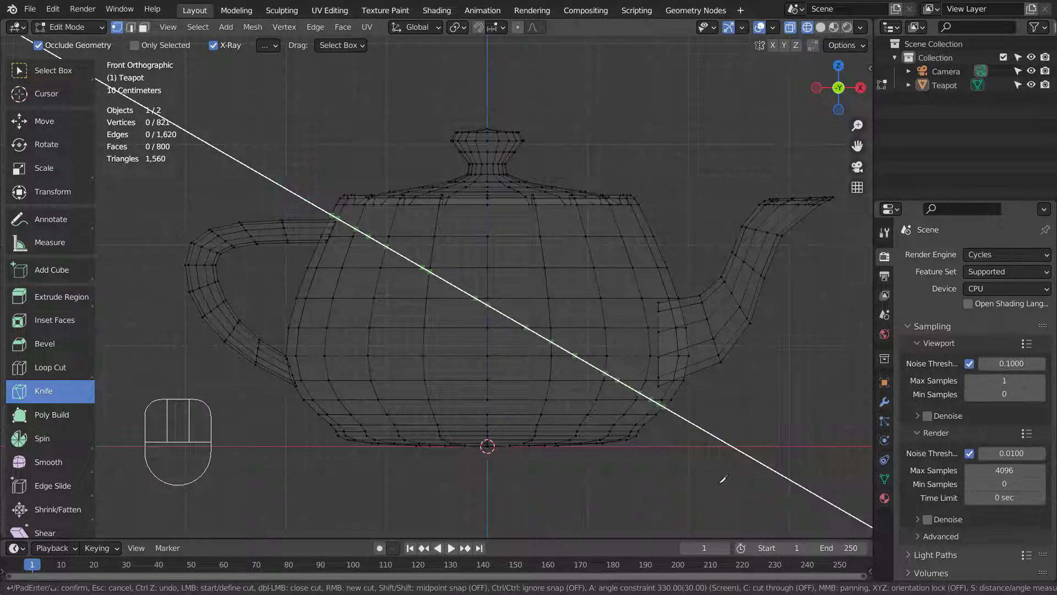
{"action": "left_click", "coordinate": [722, 479]}
{"action": "key", "text": "Return"}
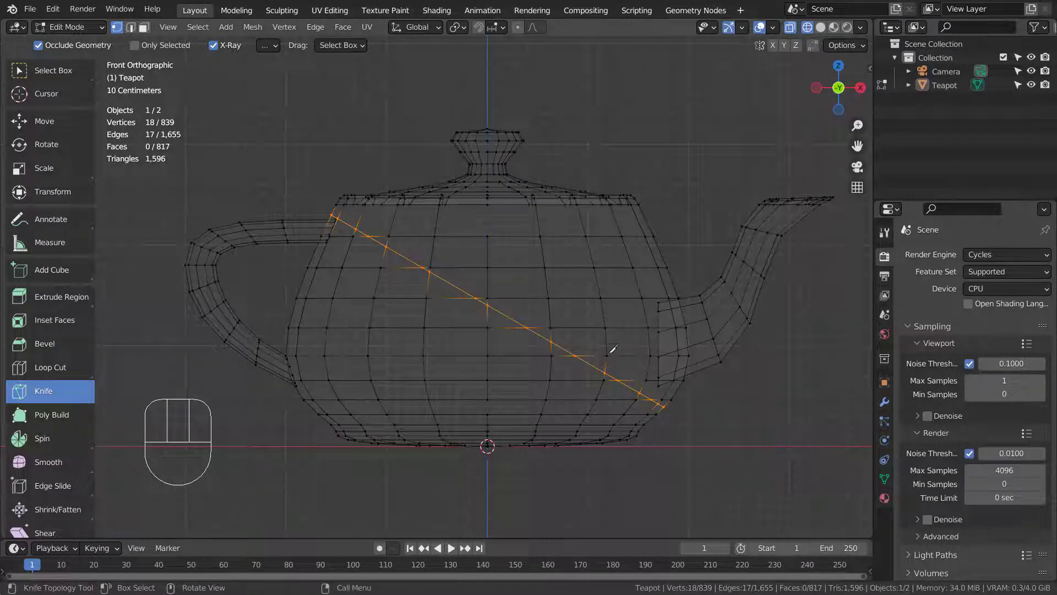
Step: Undo that diagonal cut and start a fresh angle-snapped knife cut
{"action": "key", "text": "ctrl+z"}
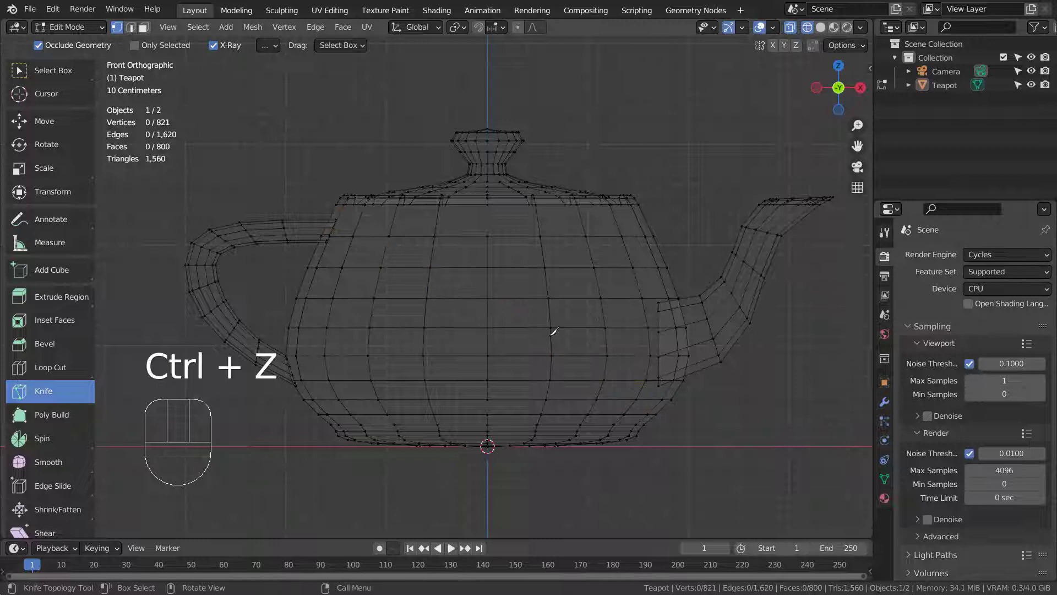
{"action": "key", "text": "k"}
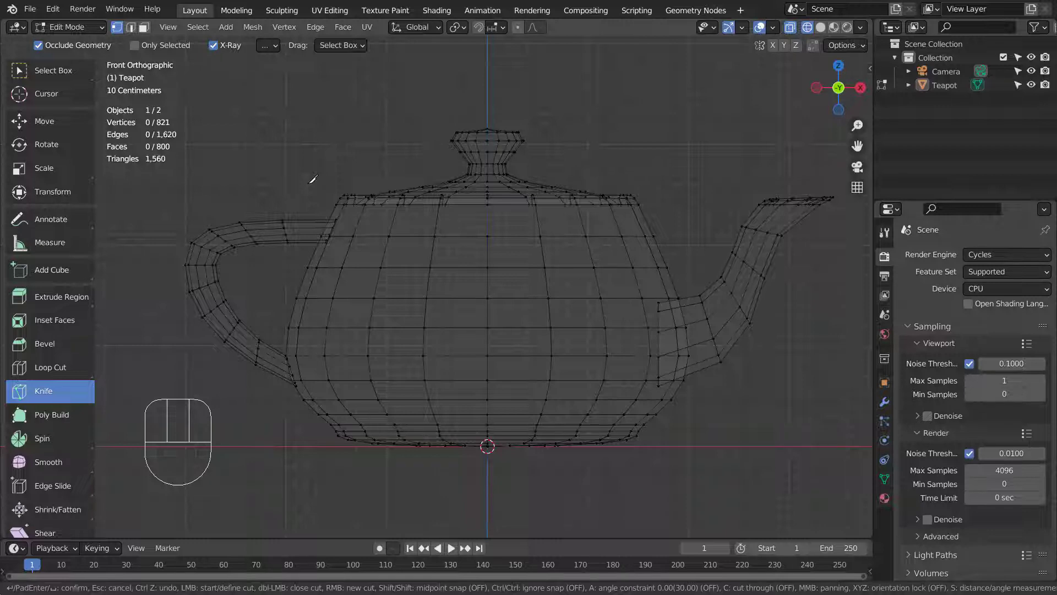
{"action": "key", "text": "a"}
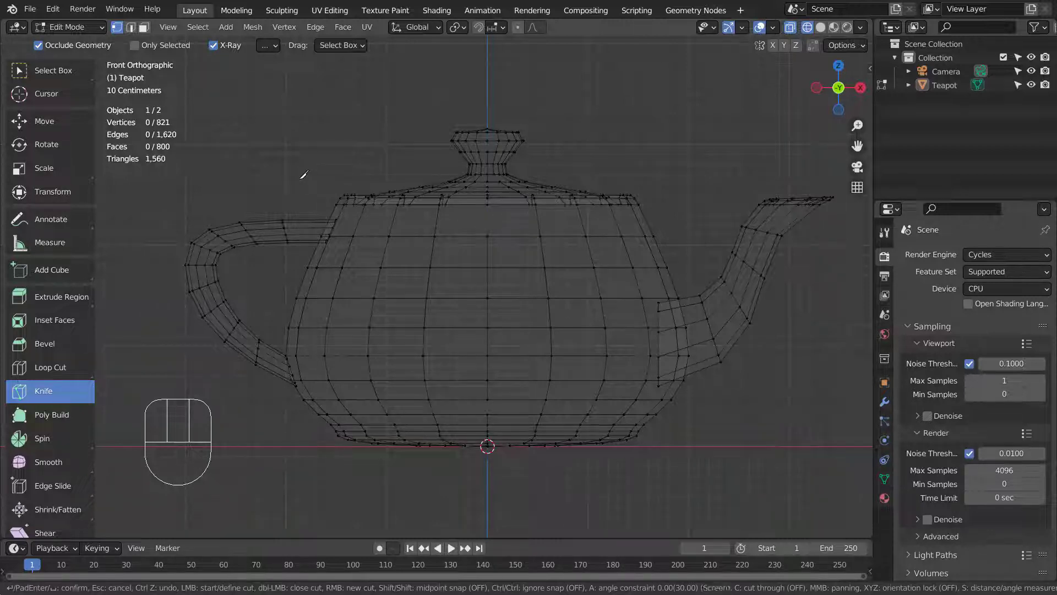
{"action": "left_click", "coordinate": [291, 167]}
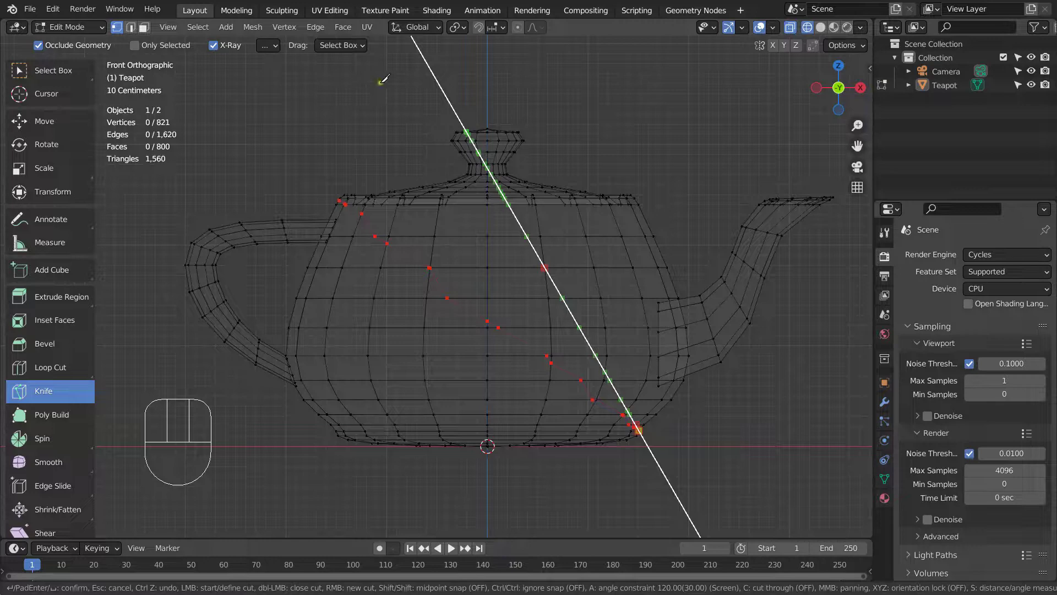
{"action": "right_click", "coordinate": [381, 81]}
{"action": "key", "text": "Return"}
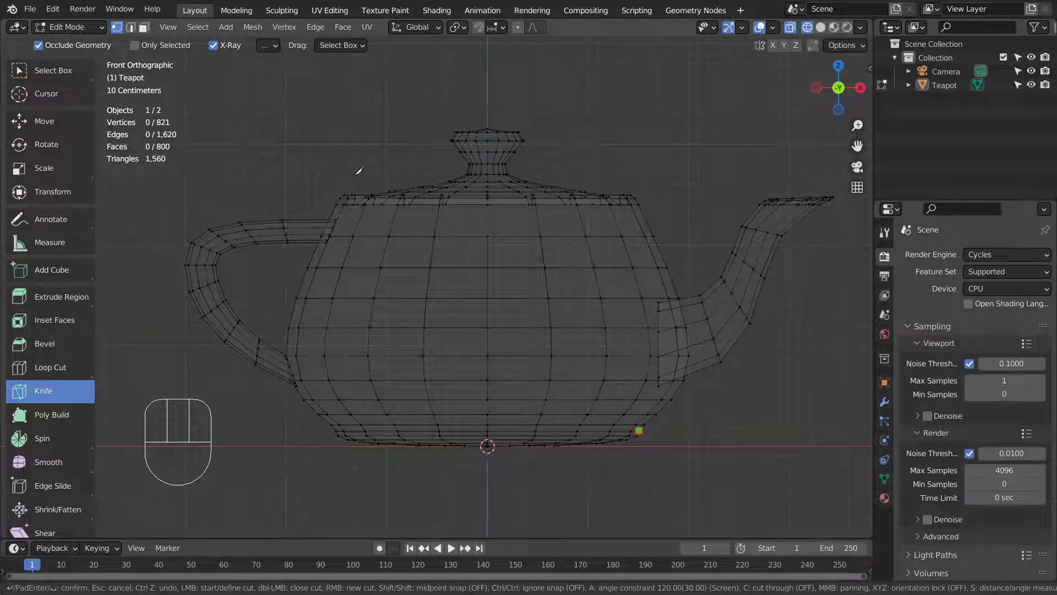
{"action": "key", "text": "a"}
{"action": "left_click", "coordinate": [259, 146]}
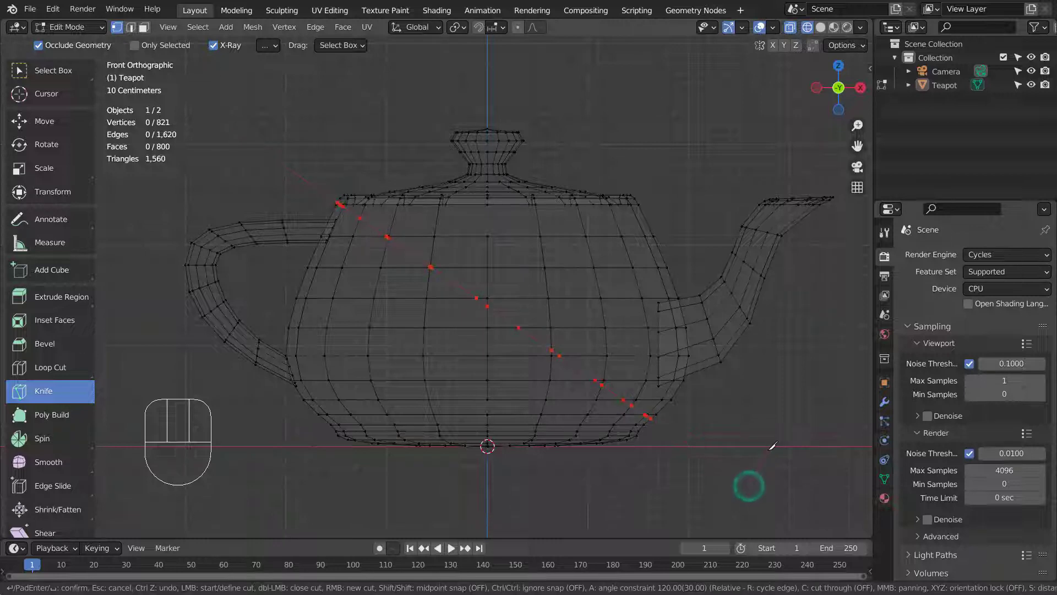
{"action": "key", "text": "Return"}
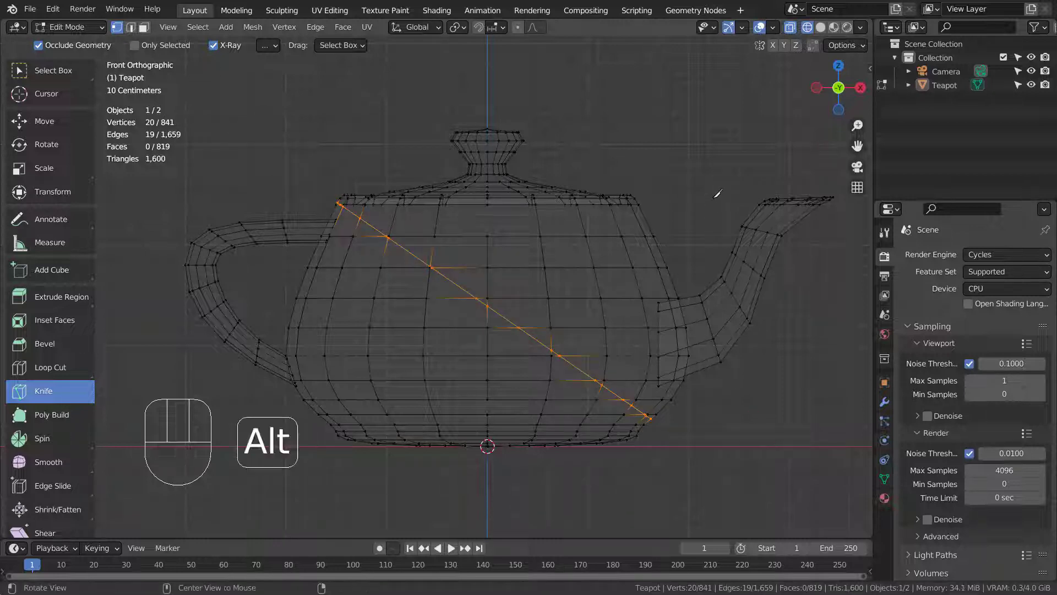
{"action": "mouse_move", "coordinate": [723, 238]}
{"action": "middle_mouse_down", "text": "alt"}
{"action": "mouse_move", "coordinate": [562, 278]}
{"action": "mouse_move", "coordinate": [462, 265]}
{"action": "mouse_move", "coordinate": [476, 256]}
{"action": "mouse_move", "coordinate": [421, 184]}
{"action": "mouse_move", "coordinate": [470, 170]}
{"action": "mouse_move", "coordinate": [573, 179]}
{"action": "mouse_move", "coordinate": [772, 247]}
{"action": "middle_mouse_up", "text": "alt"}
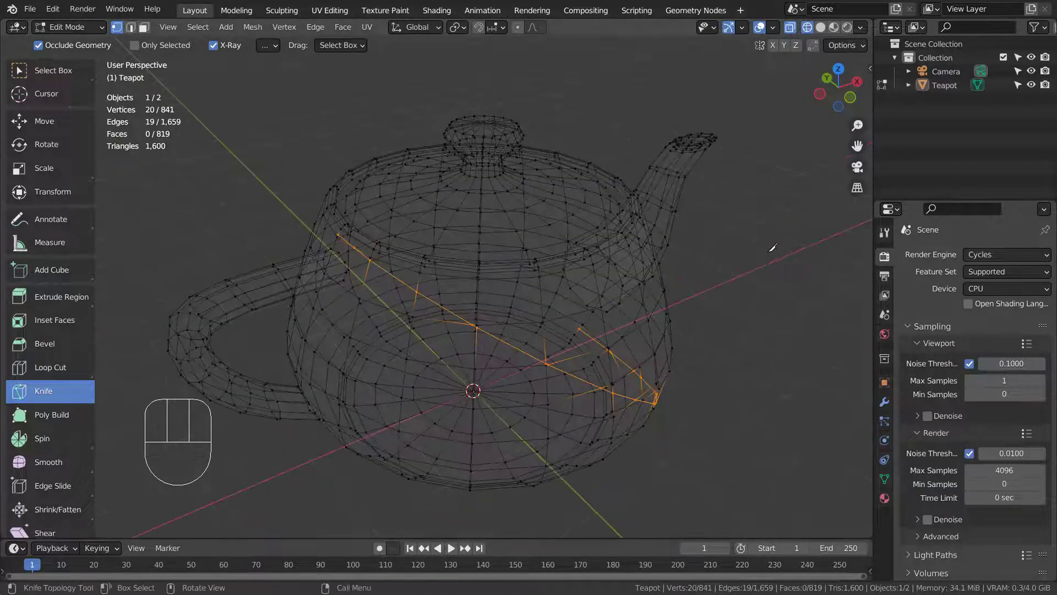
{"action": "key", "text": "KP_1"}
{"action": "key", "text": "ctrl+z"}
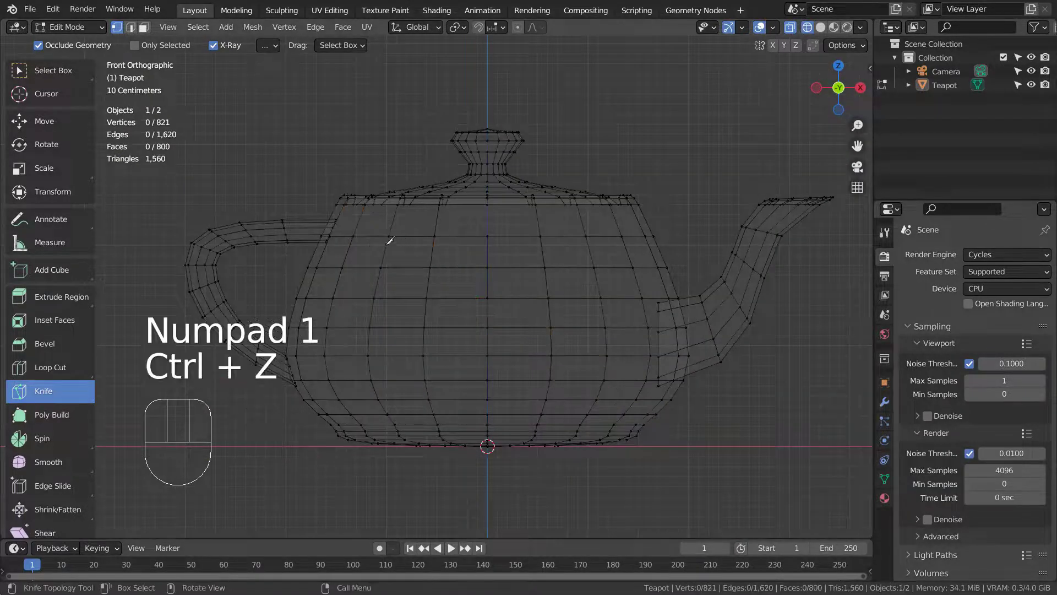
Step: Knife a diagonal slice from the teapot's upper-left body to its lower right
{"action": "key", "text": "k"}
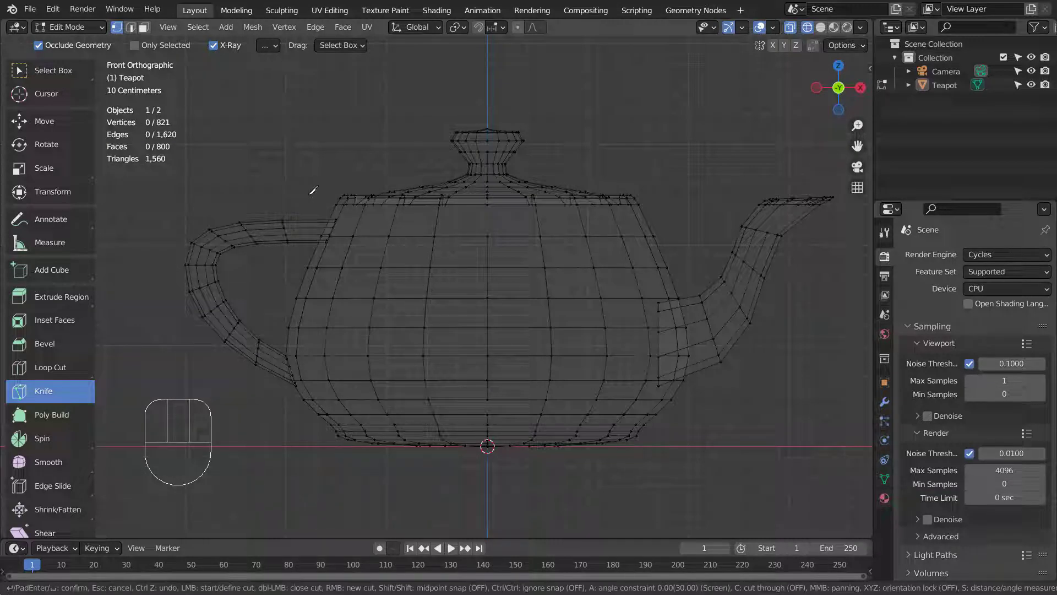
{"action": "left_click", "coordinate": [310, 192]}
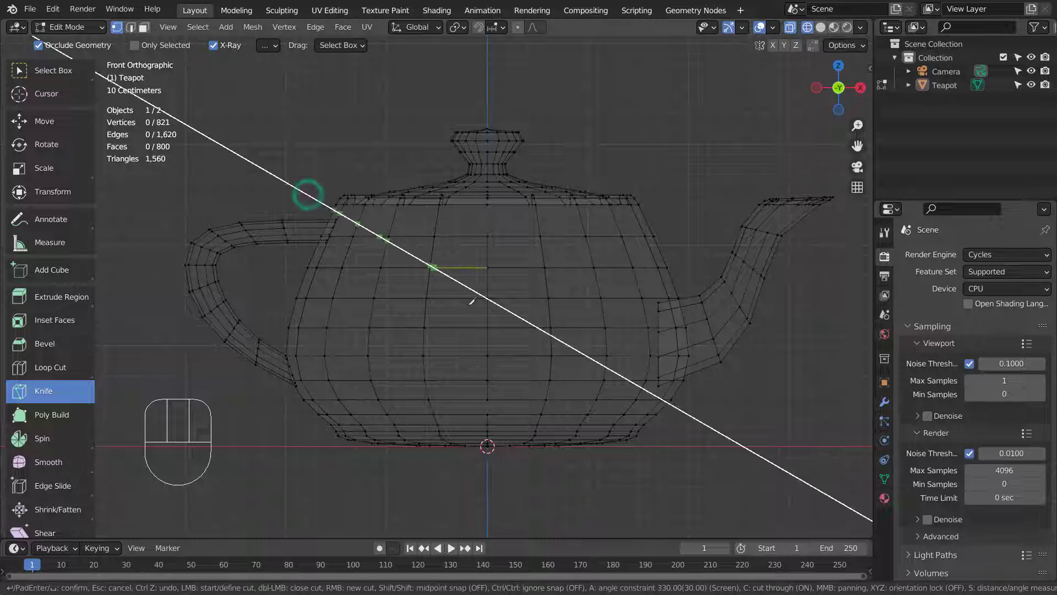
{"action": "left_click", "coordinate": [708, 484]}
{"action": "key", "text": "Return"}
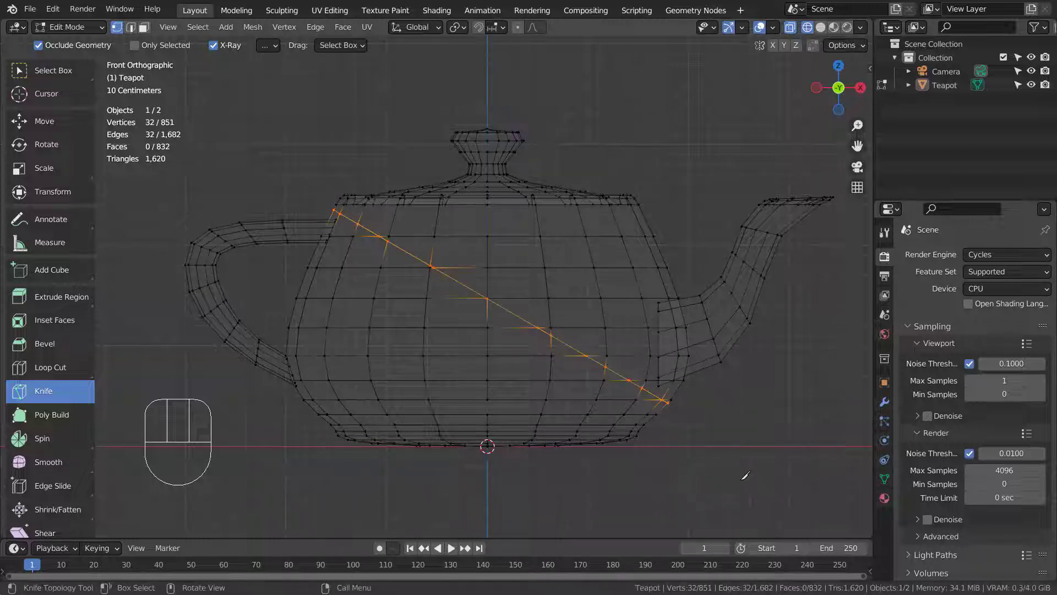
Step: Inspect the slice from around the teapot, return to front view, and undo it
{"action": "mouse_move", "coordinate": [745, 476]}
{"action": "middle_mouse_down", "text": "alt"}
{"action": "mouse_move", "coordinate": [647, 437]}
{"action": "mouse_move", "coordinate": [388, 409]}
{"action": "mouse_move", "coordinate": [597, 335]}
{"action": "middle_mouse_up", "text": "alt"}
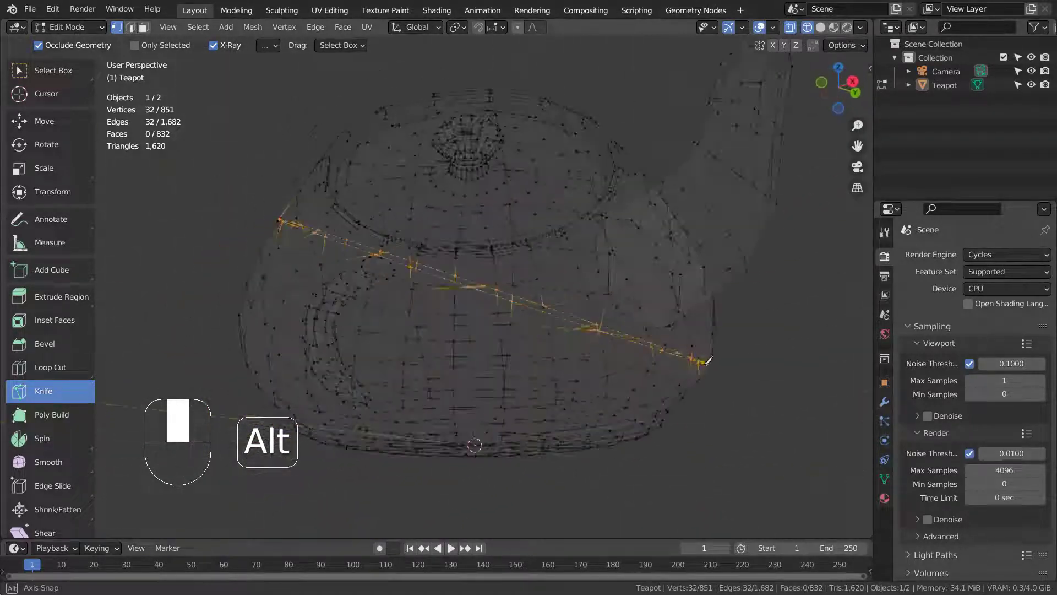
{"action": "middle_click_drag", "start_coordinate": [597, 335], "coordinate": [752, 391], "text": "alt"}
{"action": "key", "text": "KP_1"}
{"action": "key", "text": "KP_0"}
{"action": "key", "text": "KP_1"}
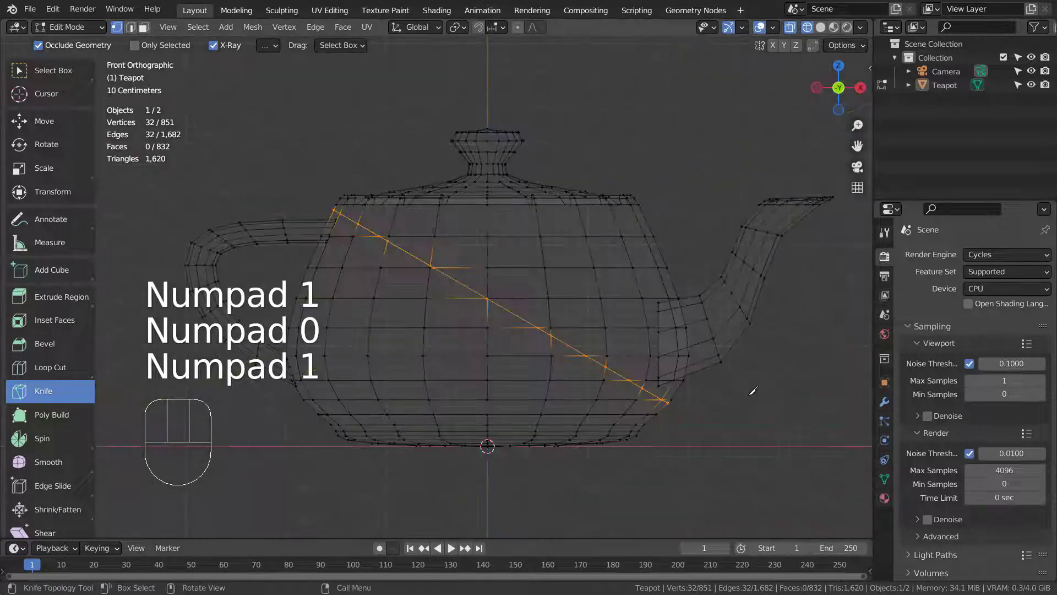
{"action": "key", "text": "ctrl+z"}
Step: Back in Object Mode, add a Bezier circle rotated 90° about X to stand upright
{"action": "key", "text": "Tab"}
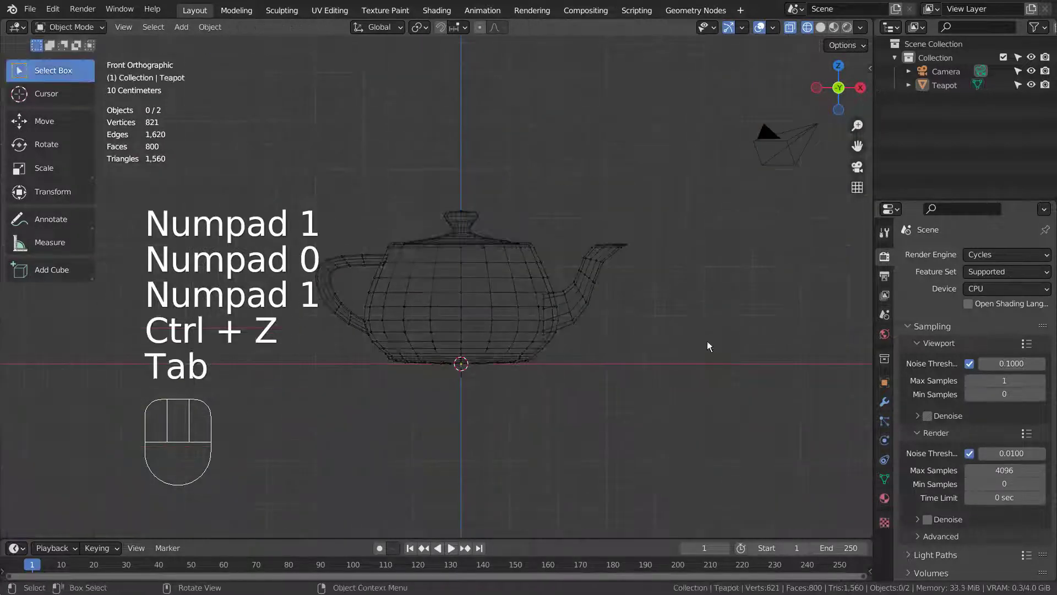
{"action": "key", "text": "shift+a"}
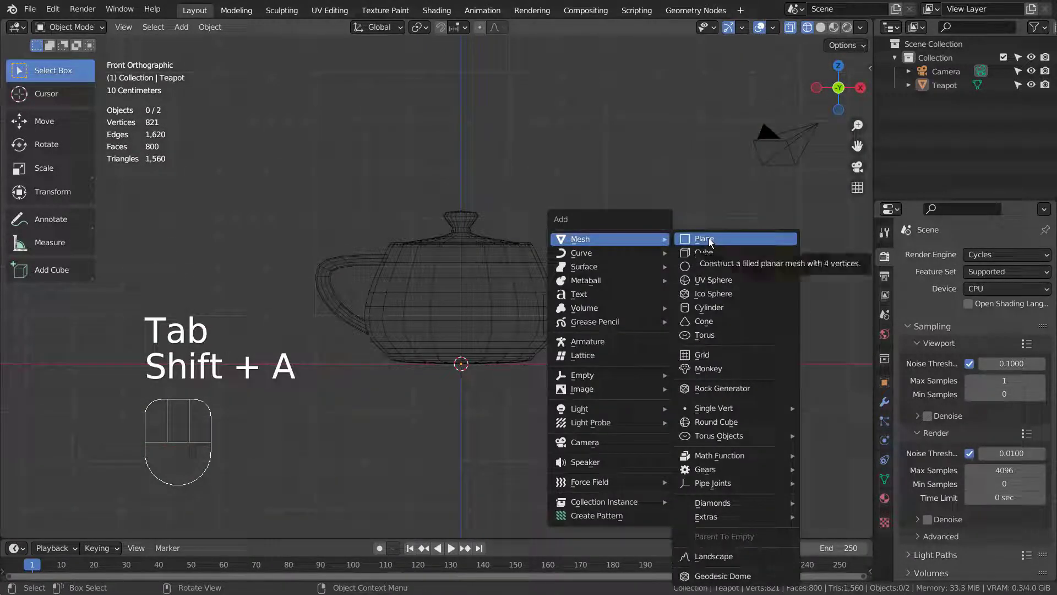
{"action": "mouse_move", "coordinate": [582, 252]}
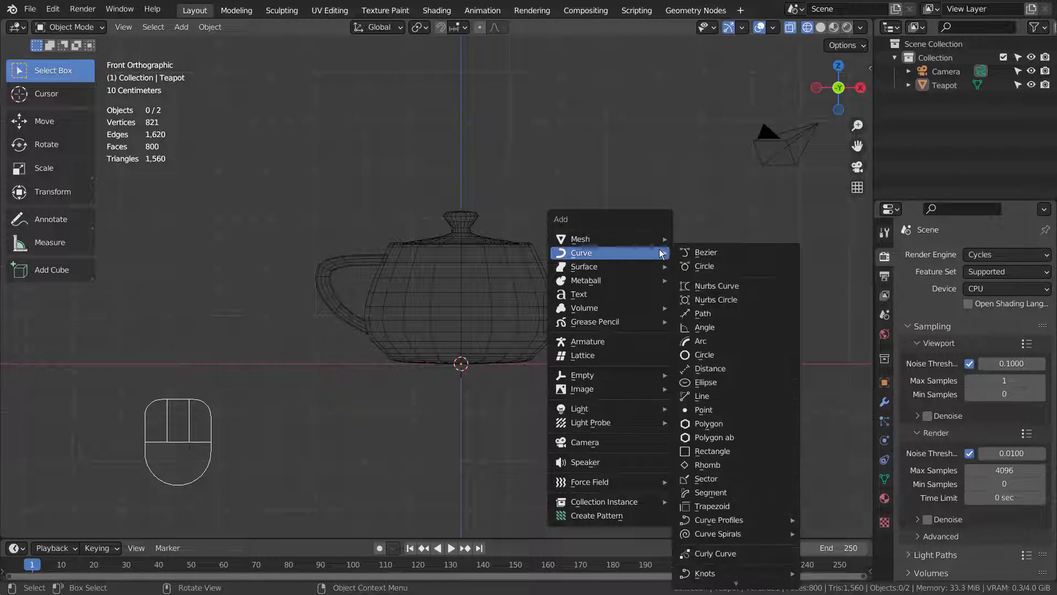
{"action": "left_click", "coordinate": [752, 262]}
{"action": "key", "text": "r"}
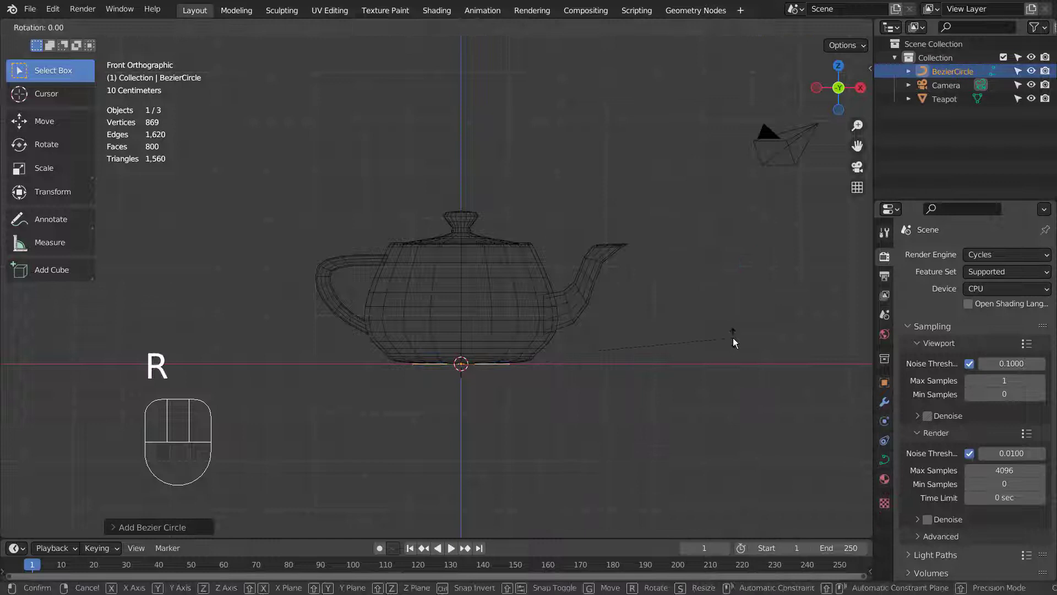
{"action": "key", "text": "x"}
{"action": "key", "text": "9"}
{"action": "key", "text": "0"}
{"action": "key", "text": "Return"}
Step: Enlarge the circle and raise it over the teapot's lid, upper body and spout
{"action": "key", "text": "s"}
{"action": "left_click", "coordinate": [344, 200]}
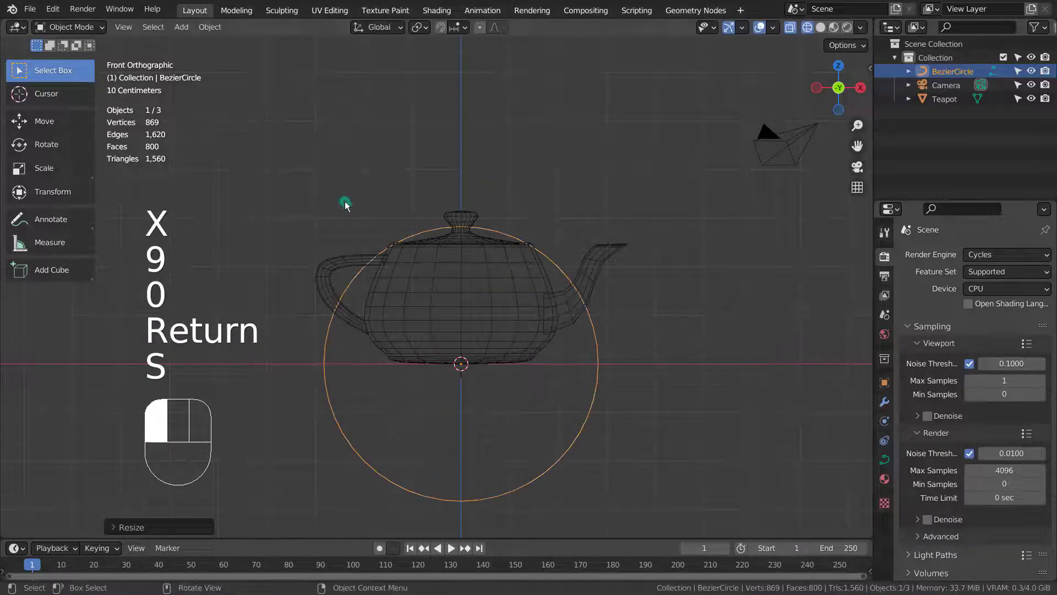
{"action": "key", "text": "g"}
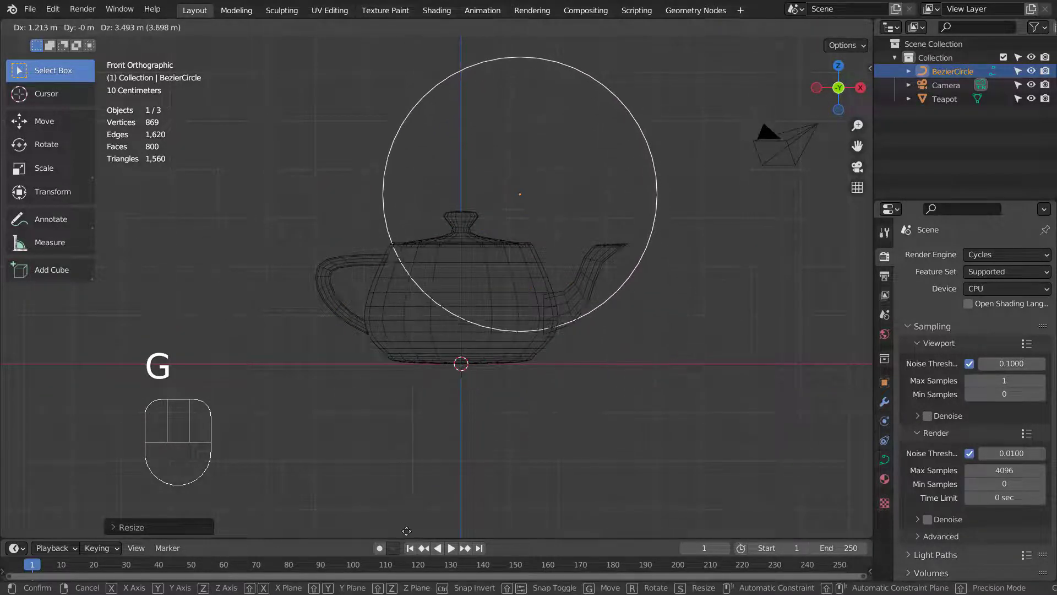
{"action": "left_click", "coordinate": [407, 533]}
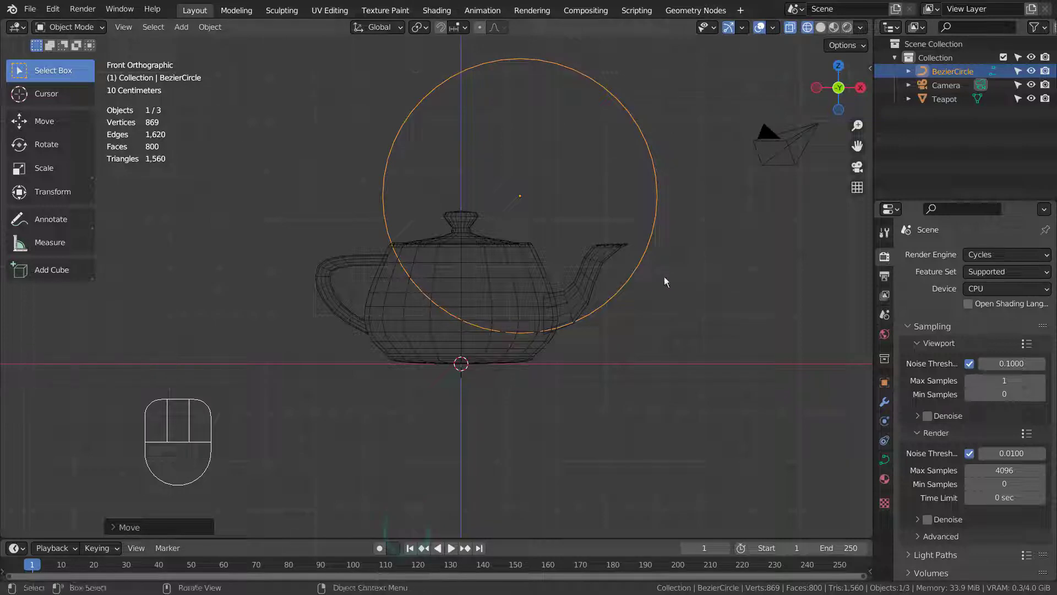
{"action": "key", "text": "s"}
{"action": "left_click", "coordinate": [720, 276]}
{"action": "key", "text": "s"}
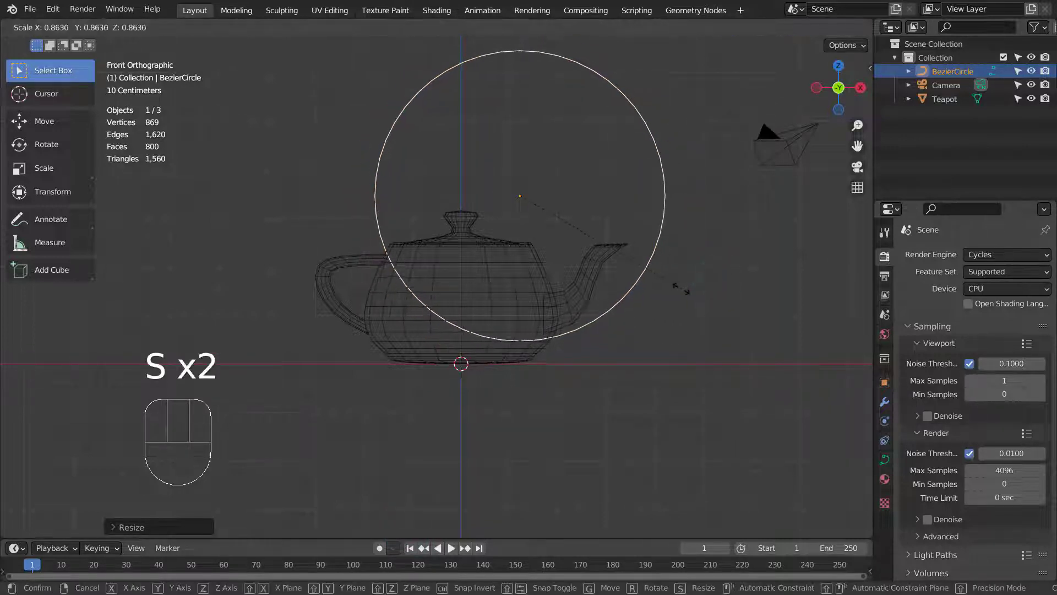
{"action": "left_click", "coordinate": [675, 287]}
Step: Move the circle forward along Y in front of the teapot, then return to front view
{"action": "middle_click_drag", "start_coordinate": [691, 392], "coordinate": [590, 461]}
{"action": "key", "text": "g"}
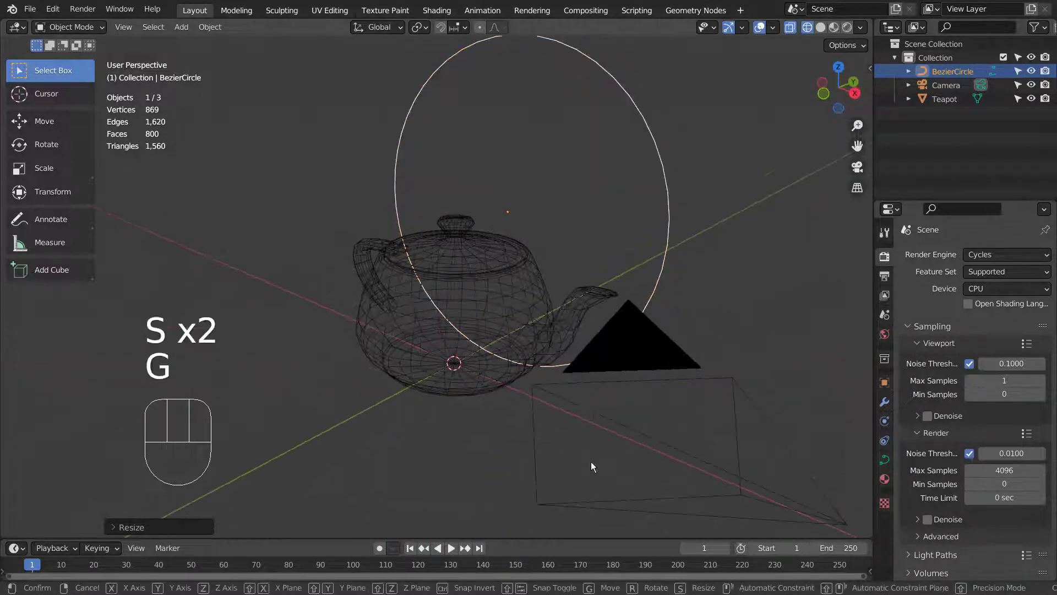
{"action": "key", "text": "y"}
{"action": "left_click", "coordinate": [426, 497]}
{"action": "key", "text": "KP_0"}
{"action": "key", "text": "KP_1"}
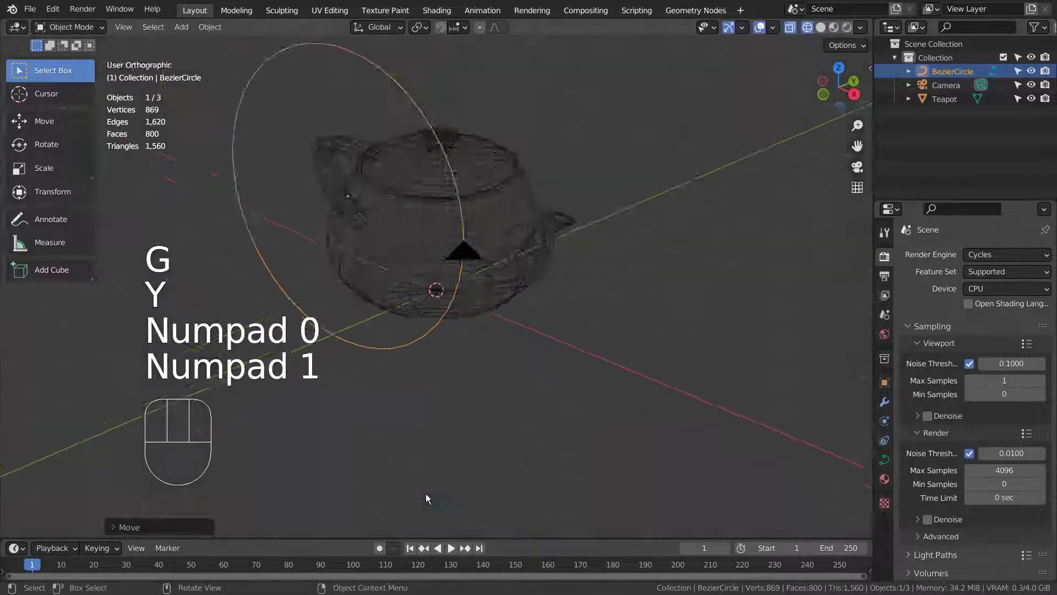
Step: With circle and teapot selected, enter Edit Mode and run Knife Project
{"action": "left_click", "coordinate": [498, 291], "text": "shift"}
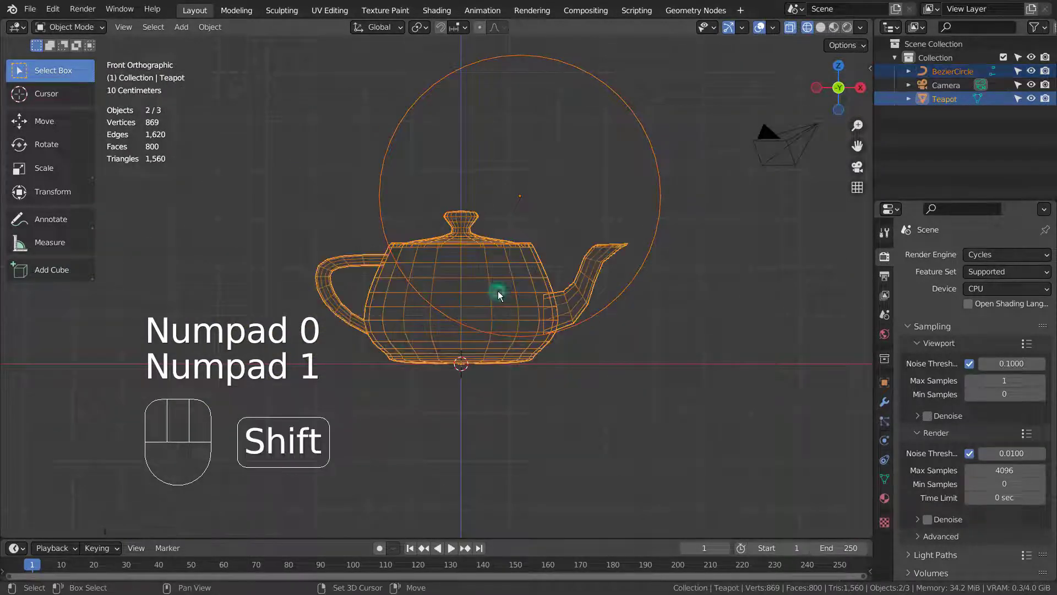
{"action": "key", "text": "Tab"}
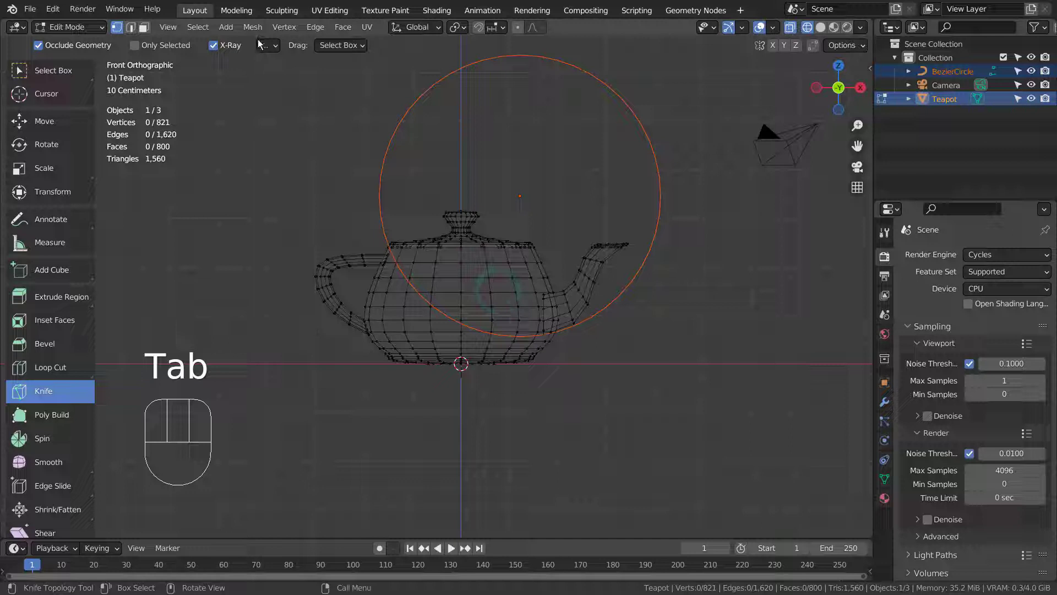
{"action": "left_click", "coordinate": [253, 27]}
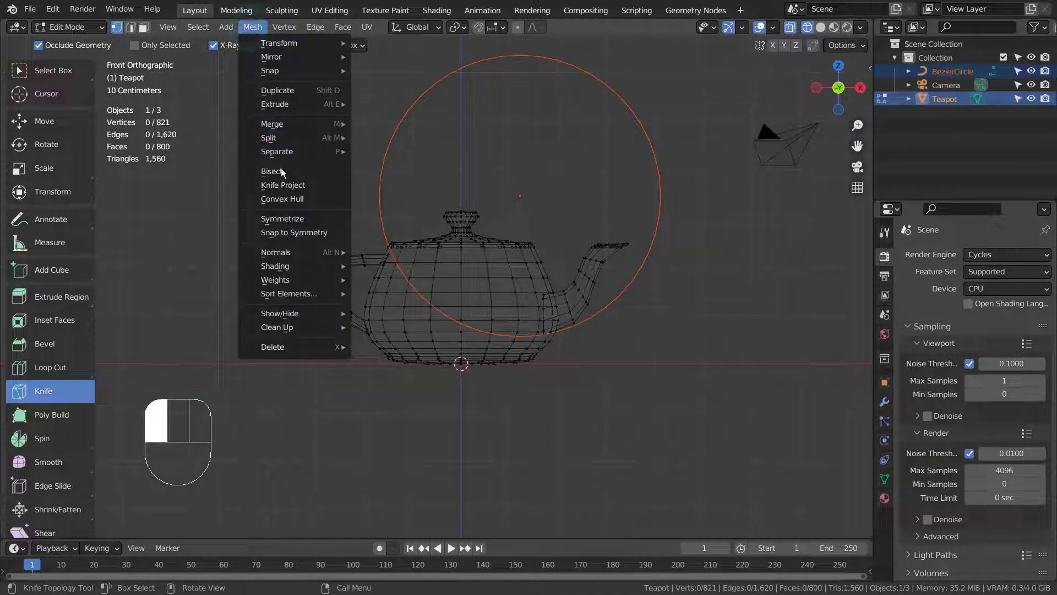
{"action": "left_click", "coordinate": [317, 187]}
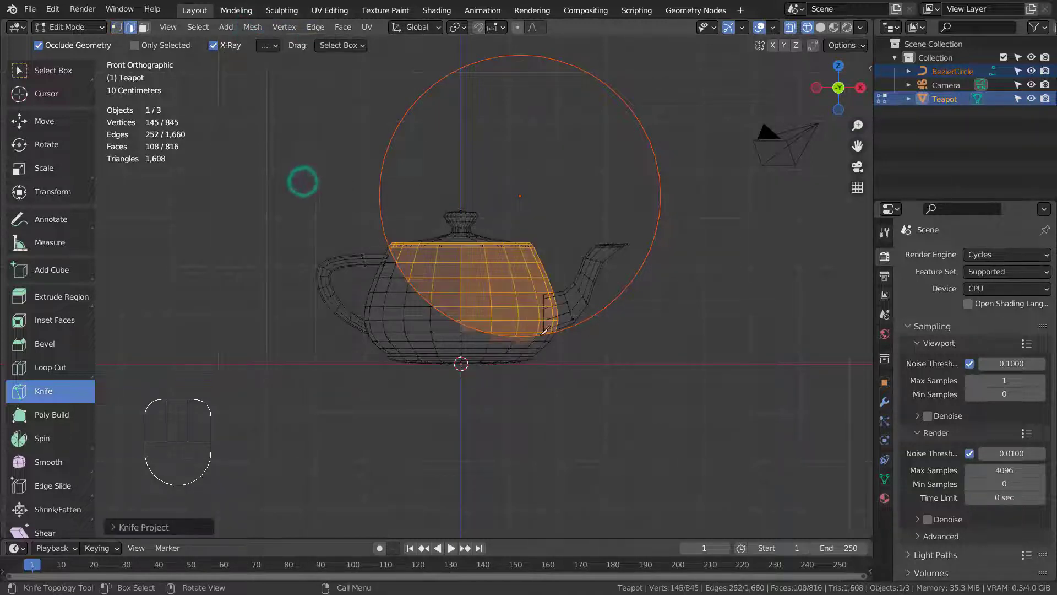
Step: Orbit to inspect the projected cut, undo it, and return to front view
{"action": "mouse_move", "coordinate": [378, 360]}
{"action": "middle_mouse_down"}
{"action": "mouse_move", "coordinate": [676, 371]}
{"action": "mouse_move", "coordinate": [219, 361]}
{"action": "middle_mouse_up"}
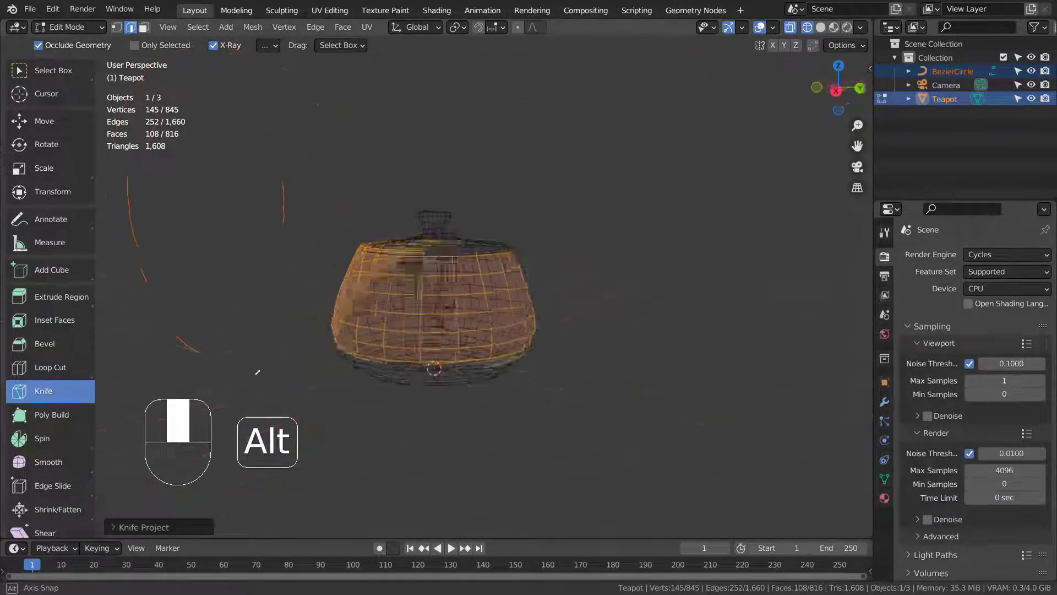
{"action": "middle_click_drag", "start_coordinate": [219, 362], "coordinate": [453, 363], "text": "alt"}
{"action": "key", "text": "ctrl+z"}
{"action": "key", "text": "KP_1"}
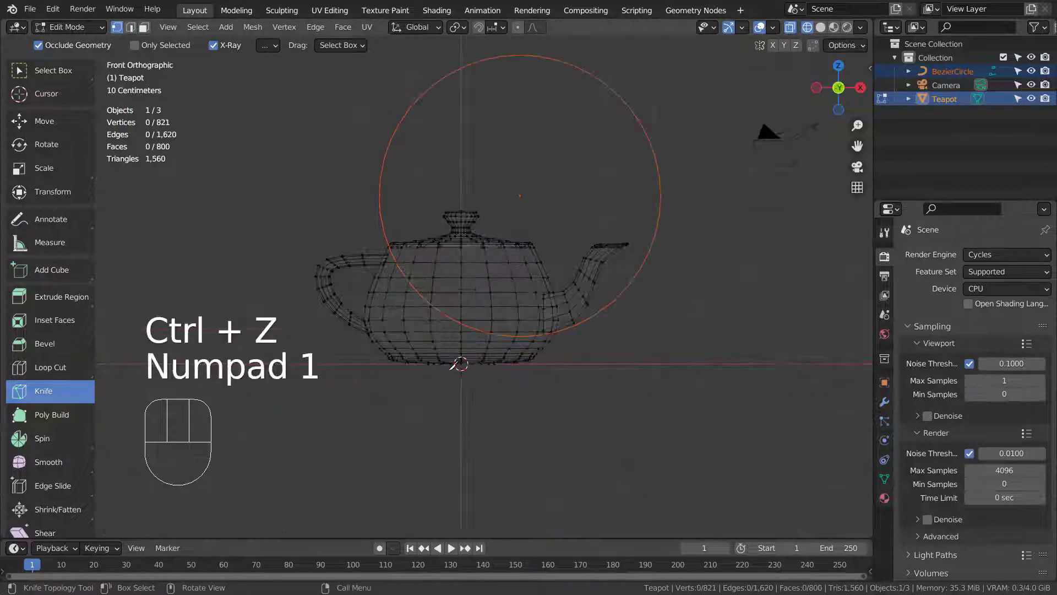
Step: Run Knife Project again with Cut Through enabled to slice the whole teapot
{"action": "left_click", "coordinate": [251, 26]}
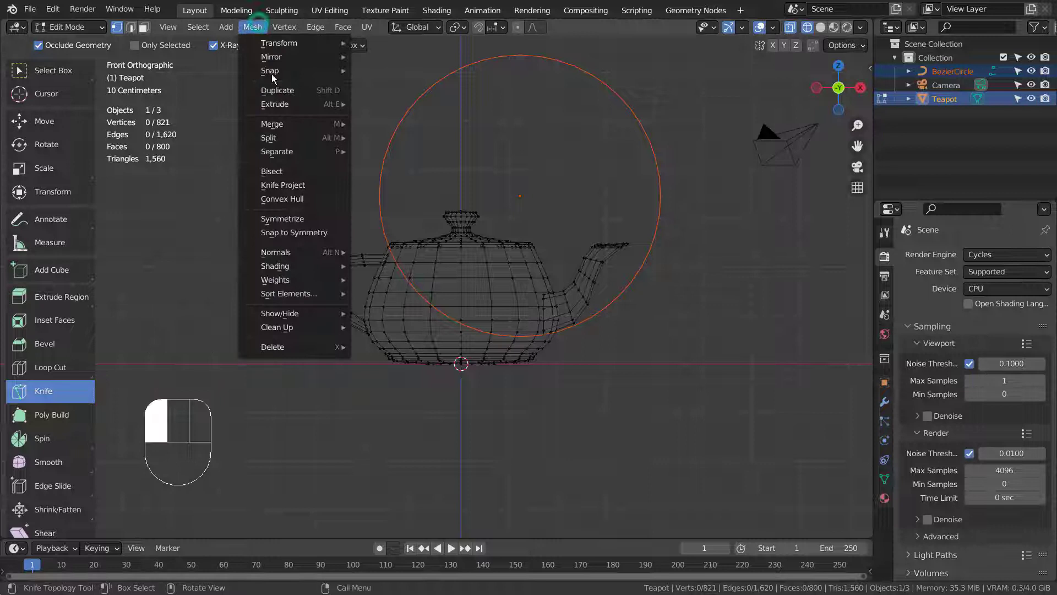
{"action": "left_click", "coordinate": [281, 184]}
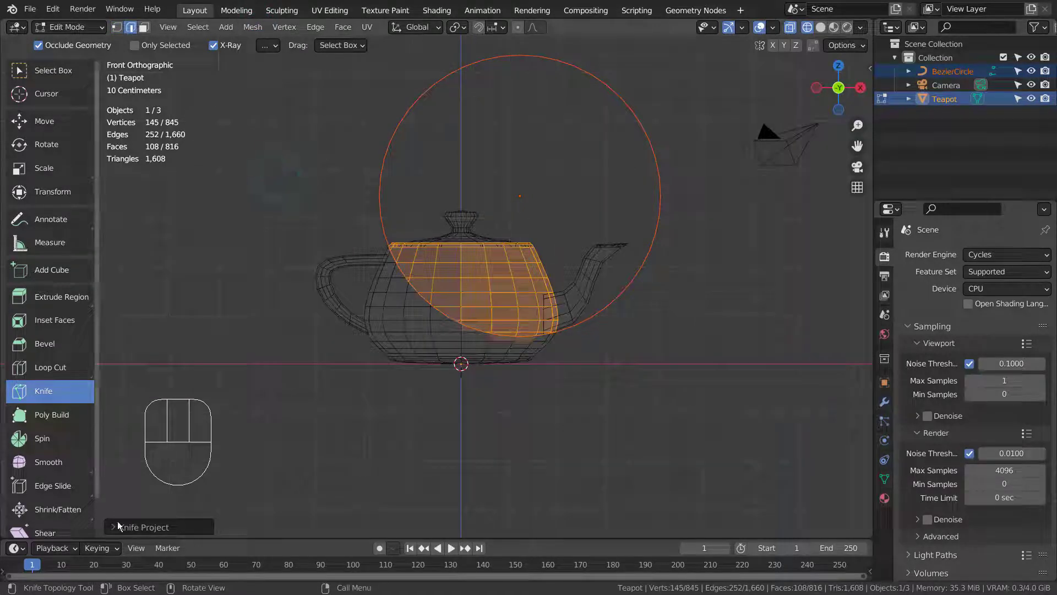
{"action": "left_click", "coordinate": [119, 527]}
{"action": "left_click", "coordinate": [190, 522]}
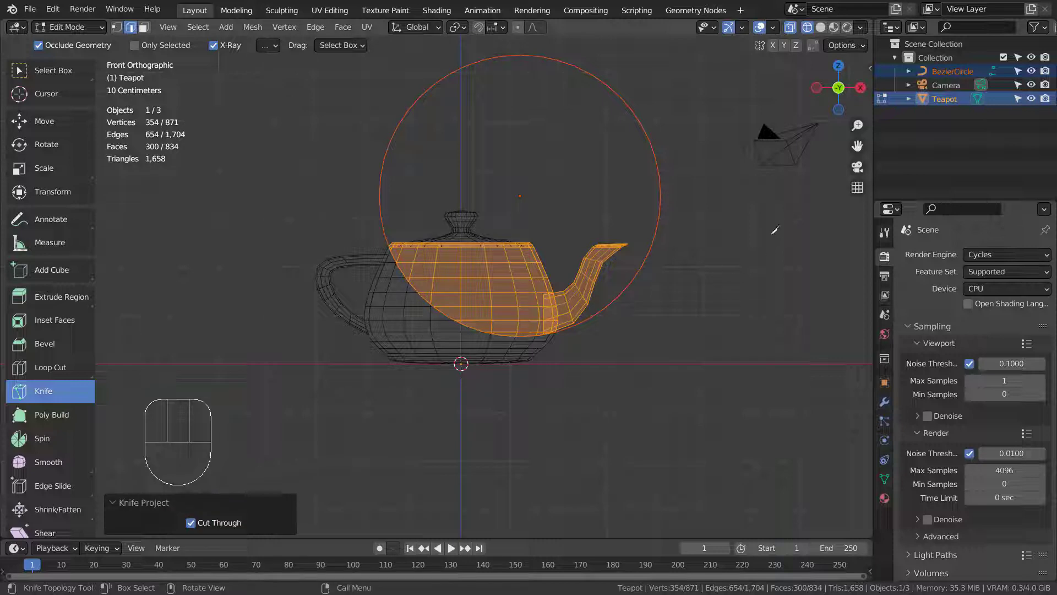
Step: Orbit above the teapot and circle to check the cut, then exit Edit Mode
{"action": "mouse_move", "coordinate": [745, 284]}
{"action": "middle_mouse_down", "text": "alt"}
{"action": "mouse_move", "coordinate": [489, 348]}
{"action": "mouse_move", "coordinate": [295, 304]}
{"action": "mouse_move", "coordinate": [634, 233]}
{"action": "middle_mouse_up", "text": "alt"}
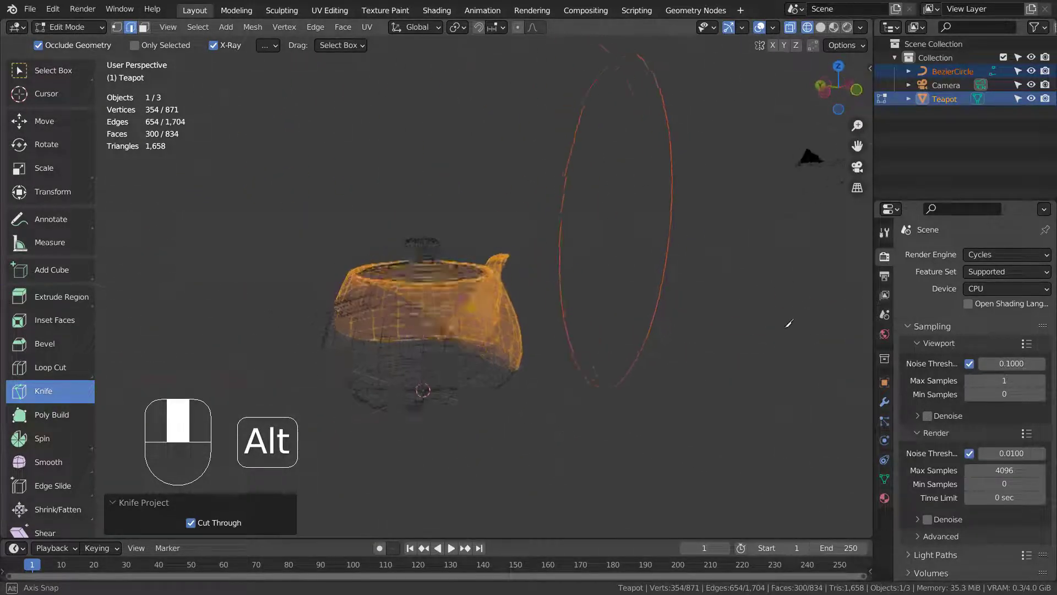
{"action": "middle_click_drag", "start_coordinate": [634, 232], "coordinate": [741, 325], "text": "alt"}
{"action": "key", "text": "Tab"}
Step: Undo back to the uncut teapot without the circle, in front-view Edit Mode, showing the Knife tool variants
{"action": "key", "text": "ctrl+z"}
{"action": "key", "text": "ctrl+z"}
{"action": "key", "text": "ctrl+z"}
{"action": "key", "text": "ctrl+z"}
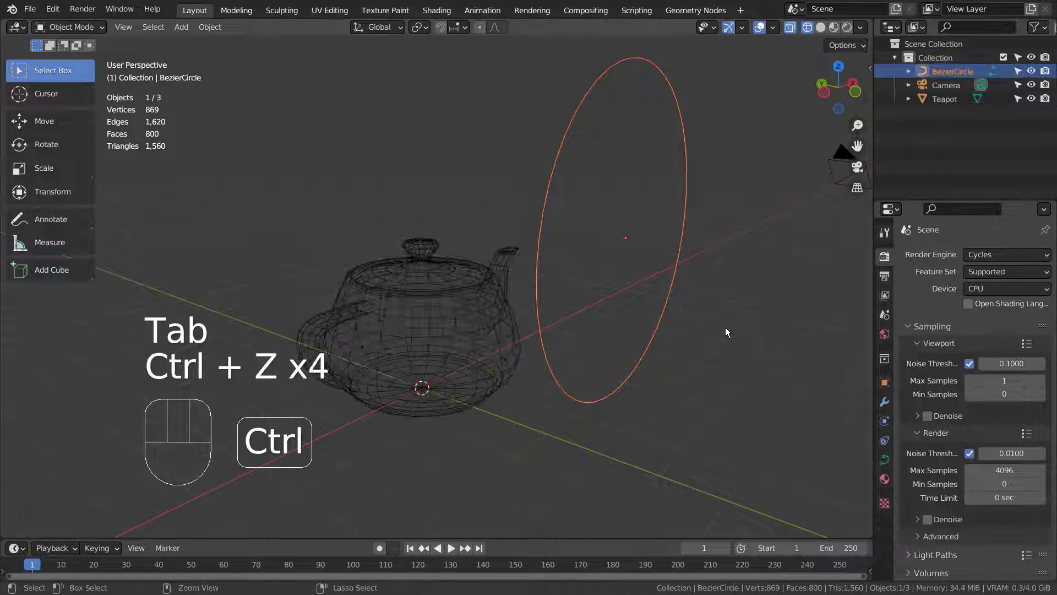
{"action": "key", "text": "ctrl+z"}
{"action": "key", "text": "ctrl+z"}
{"action": "key", "text": "ctrl+z"}
{"action": "key", "text": "ctrl+z"}
{"action": "key", "text": "ctrl+z"}
{"action": "key", "text": "ctrl+z"}
{"action": "key", "text": "ctrl+z"}
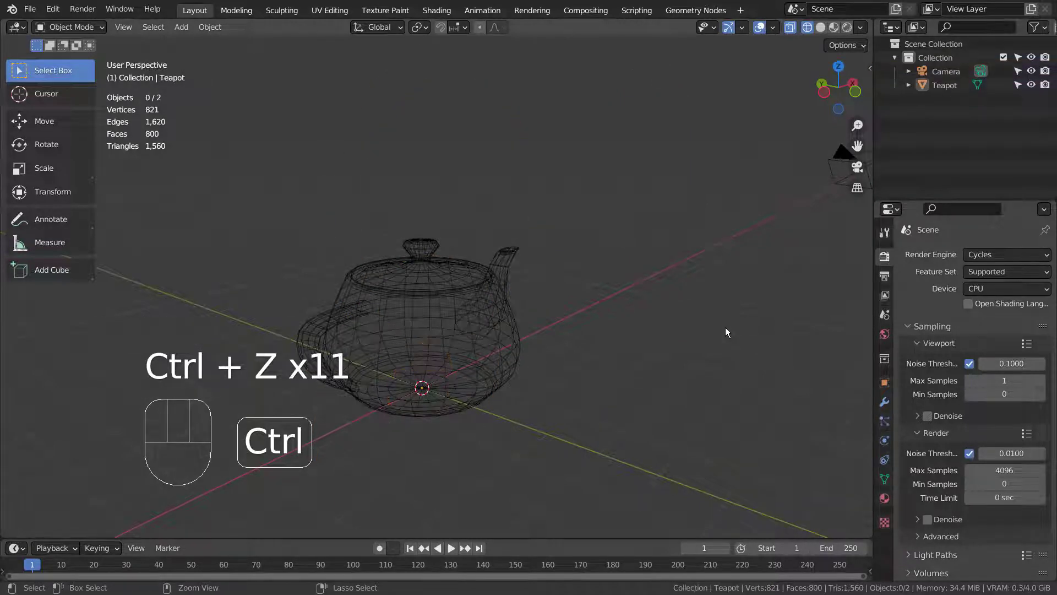
{"action": "key", "text": "KP_1"}
{"action": "key", "text": "Tab"}
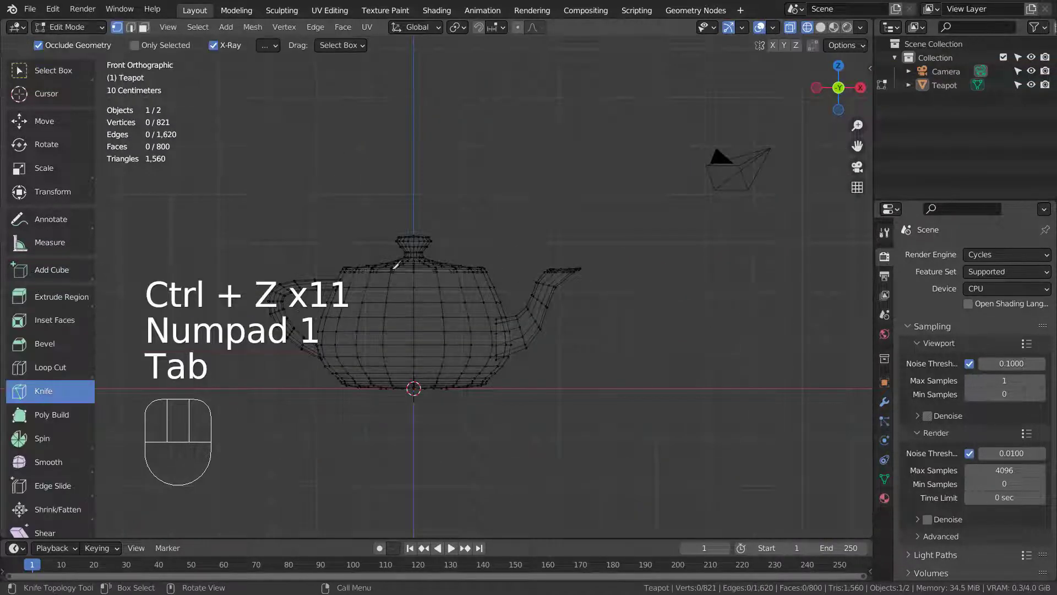
{"action": "left_click_drag", "start_coordinate": [66, 394], "coordinate": [62, 451]}
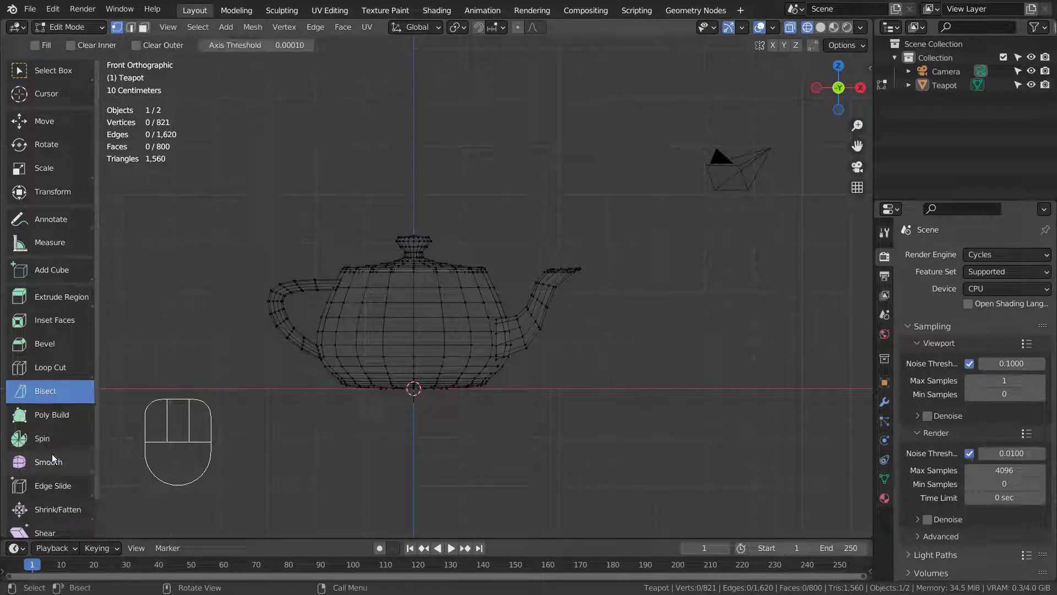
Step: Choose Bisect, attempt cut lines without a selection, then select all teapot geometry
{"action": "left_click_drag", "start_coordinate": [63, 451], "coordinate": [62, 451]}
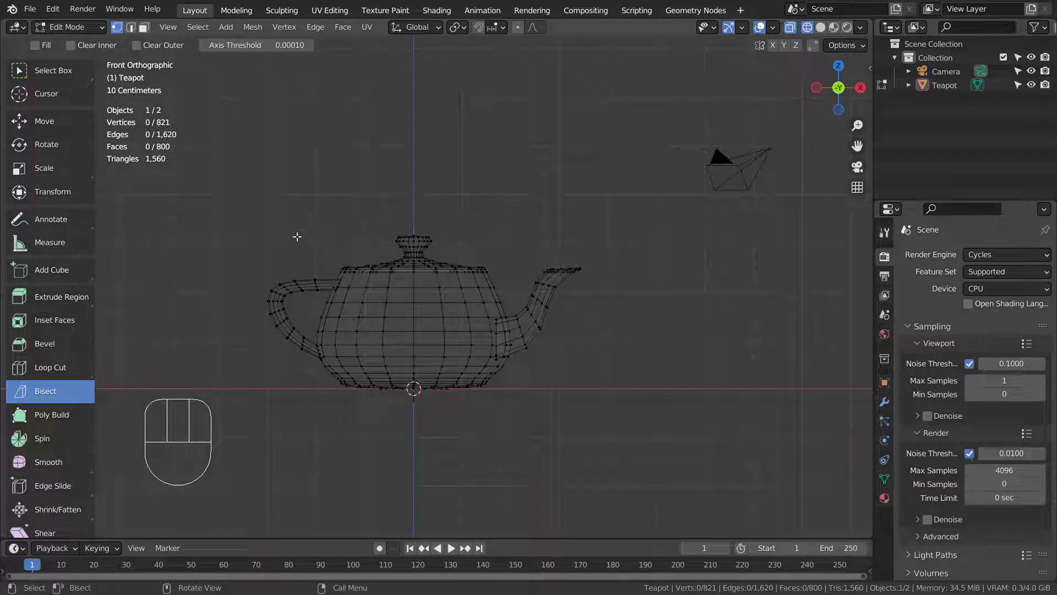
{"action": "left_click", "coordinate": [256, 205]}
{"action": "left_click_drag", "start_coordinate": [251, 214], "coordinate": [531, 405]}
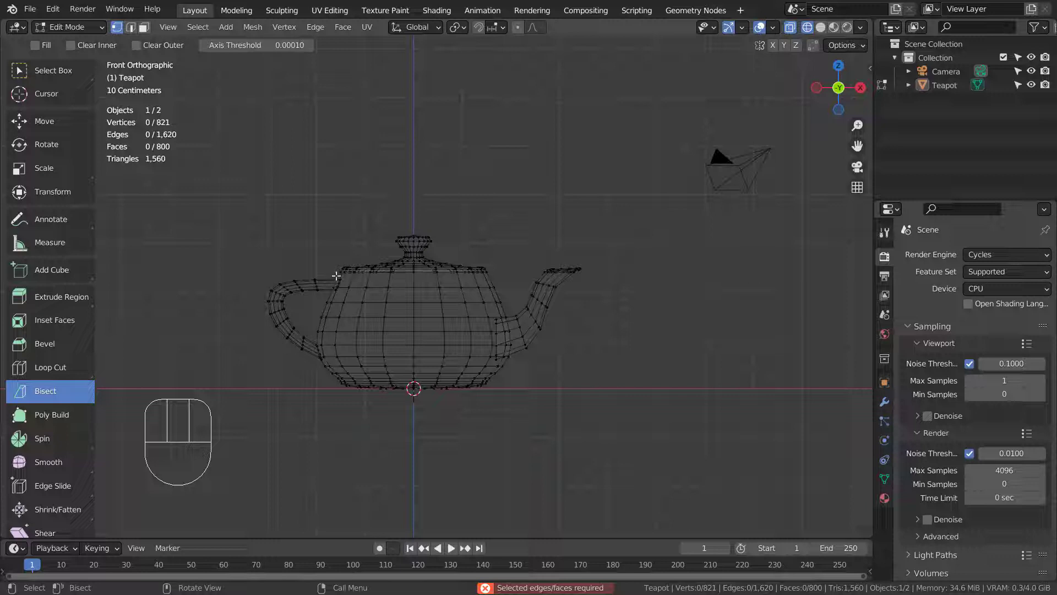
{"action": "left_click_drag", "start_coordinate": [336, 275], "coordinate": [282, 386]}
{"action": "scroll", "coordinate": [302, 350], "scroll_direction": "up", "scroll_amount": 2}
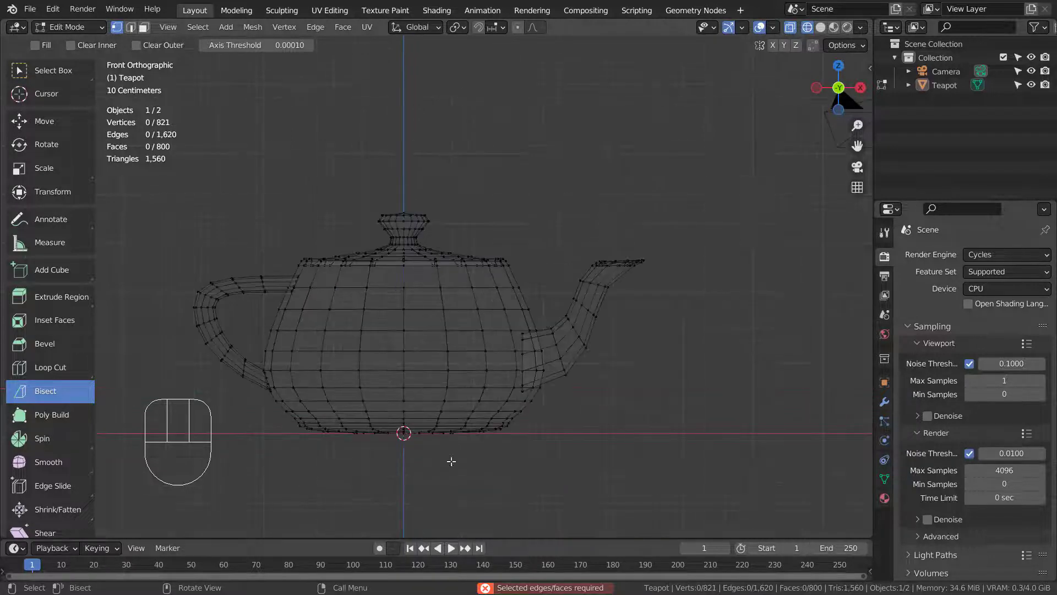
{"action": "key", "text": "a"}
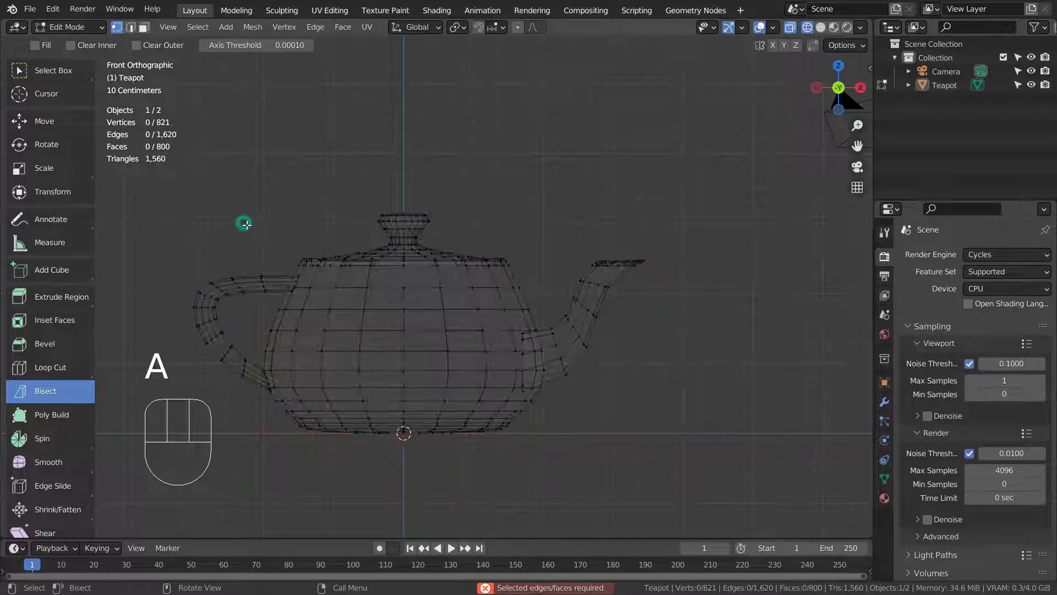
{"action": "key", "text": "a"}
Step: Draw a bisect line across the teapot, then re-angle and slide it toward the handle and base
{"action": "mouse_move", "coordinate": [236, 212]}
{"action": "left_mouse_down"}
{"action": "mouse_move", "coordinate": [562, 493]}
{"action": "mouse_move", "coordinate": [791, 334]}
{"action": "left_mouse_up"}
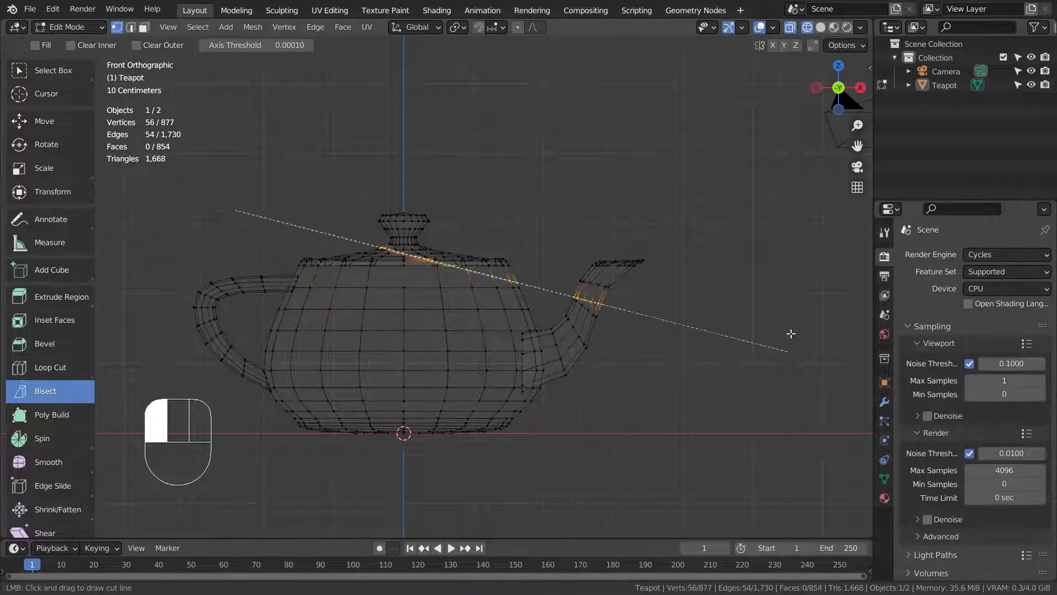
{"action": "left_click_drag", "start_coordinate": [766, 356], "coordinate": [207, 443]}
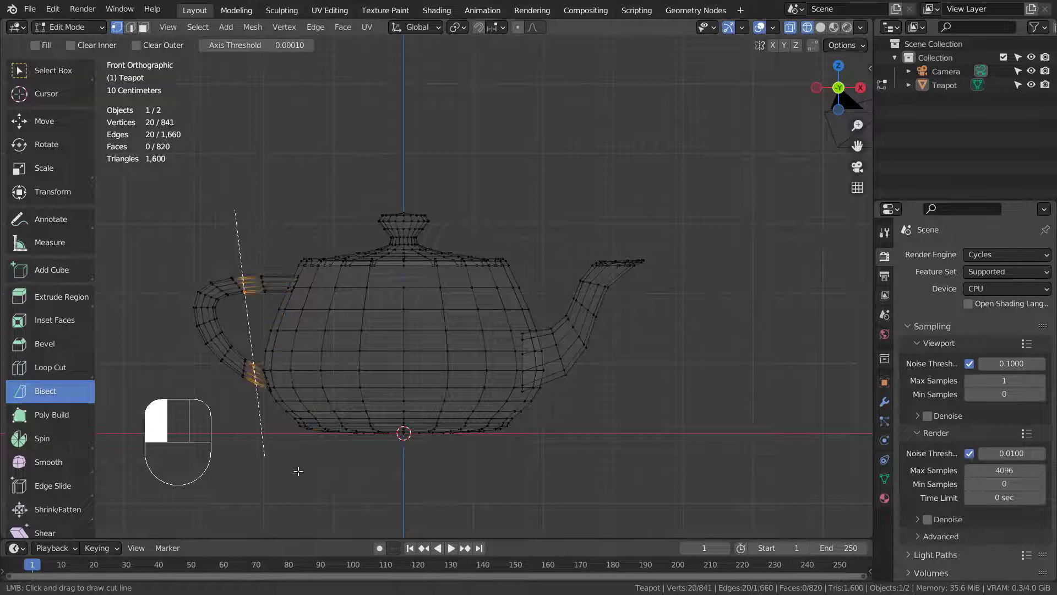
{"action": "left_click_drag", "start_coordinate": [298, 471], "coordinate": [586, 496]}
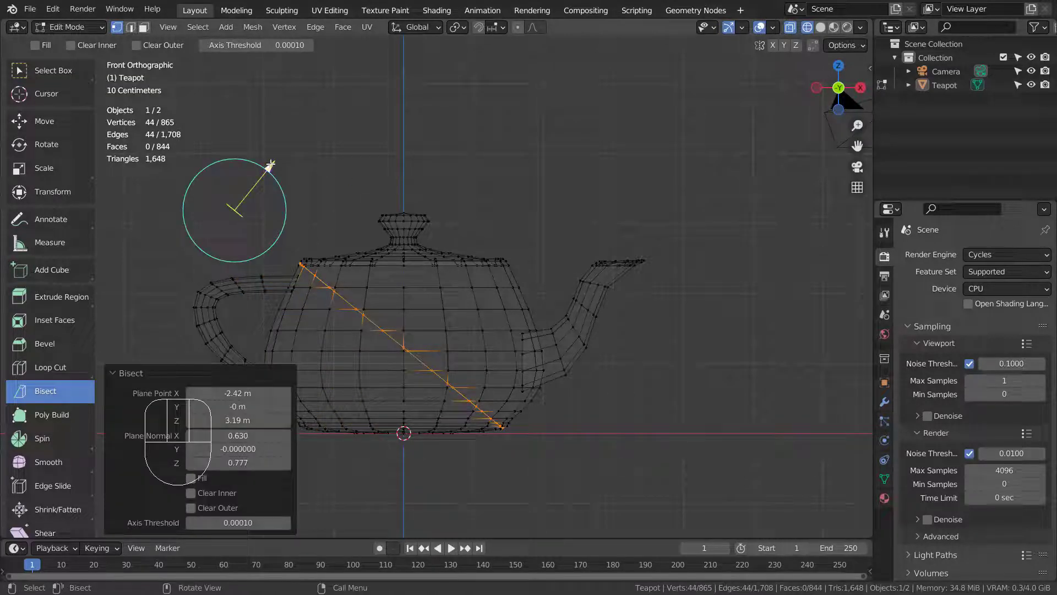
{"action": "left_click_drag", "start_coordinate": [270, 165], "coordinate": [375, 103]}
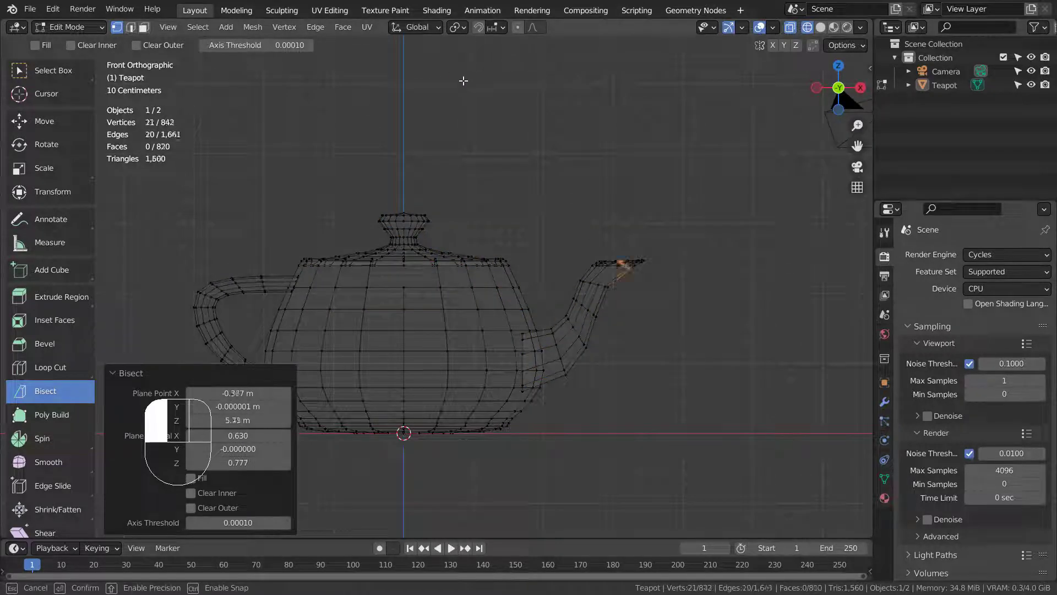
{"action": "mouse_move", "coordinate": [373, 141]}
{"action": "left_mouse_down"}
{"action": "mouse_move", "coordinate": [213, 267]}
{"action": "mouse_move", "coordinate": [324, 197]}
{"action": "mouse_move", "coordinate": [311, 206]}
{"action": "left_mouse_up"}
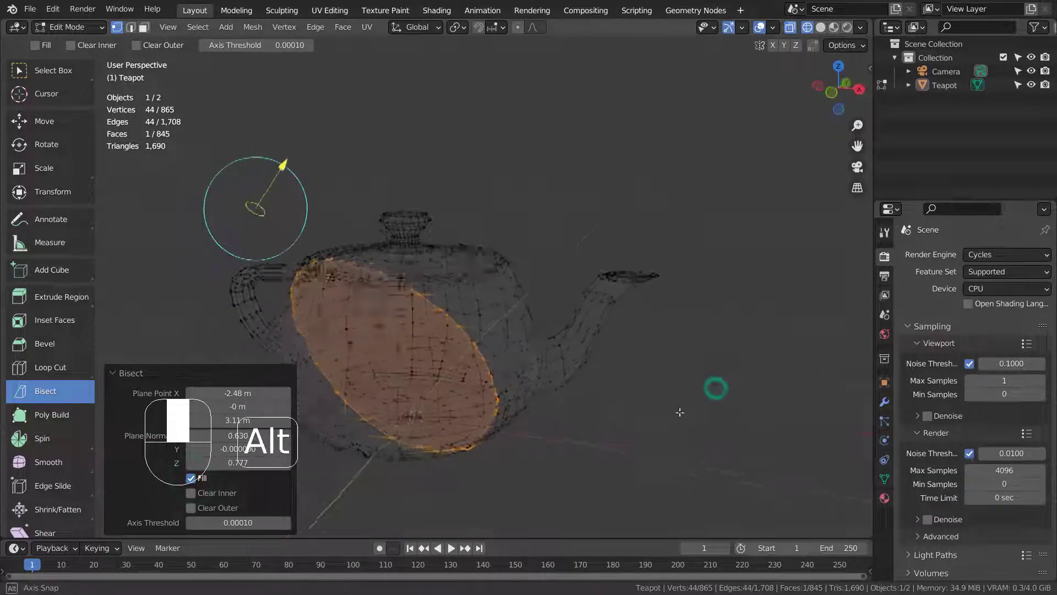
Step: Toggle the bisect Fill option and enable Clear Inner to discard the teapot below the cut
{"action": "left_click_drag", "start_coordinate": [710, 388], "coordinate": [578, 347], "text": "alt"}
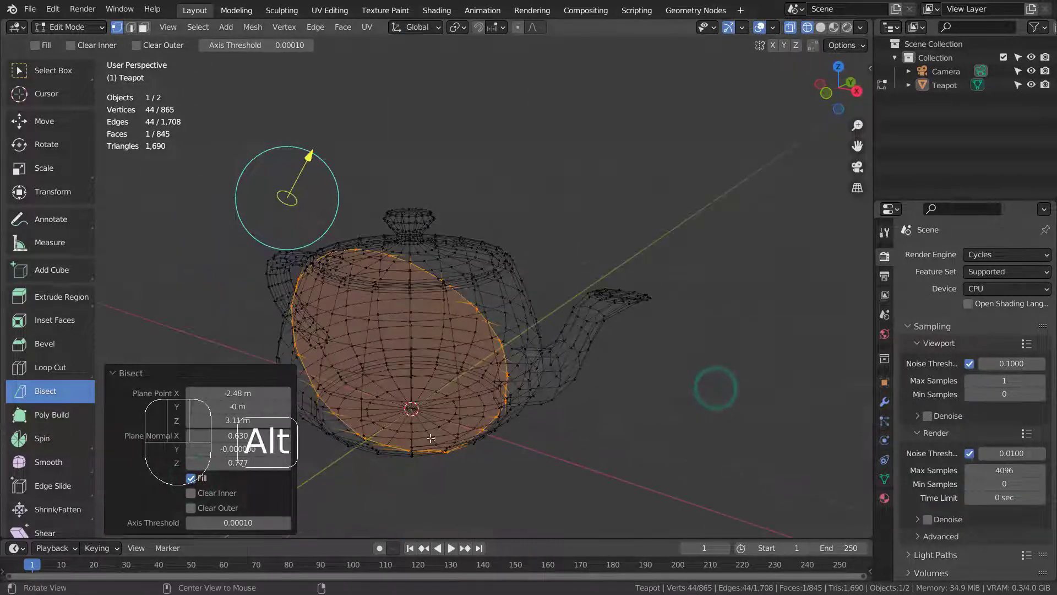
{"action": "left_click", "coordinate": [191, 479]}
{"action": "left_click", "coordinate": [191, 478]}
{"action": "left_click", "coordinate": [191, 479]}
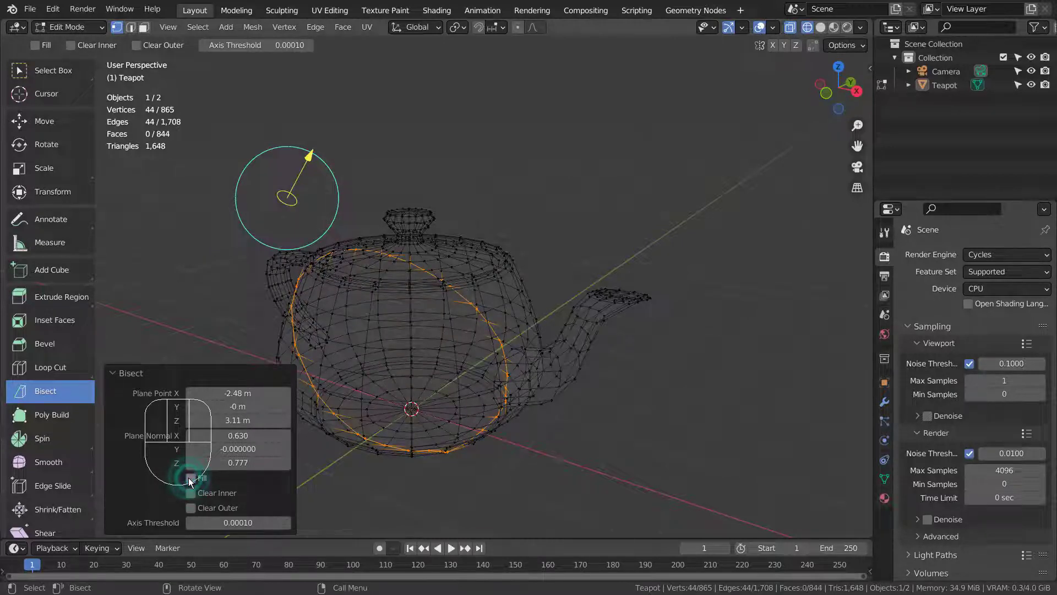
{"action": "left_click", "coordinate": [192, 492]}
Step: Cap the cut with Fill and enable Clear Outer, leaving the elliptical face in solid shading
{"action": "left_click_drag", "start_coordinate": [466, 446], "coordinate": [677, 360], "text": "alt"}
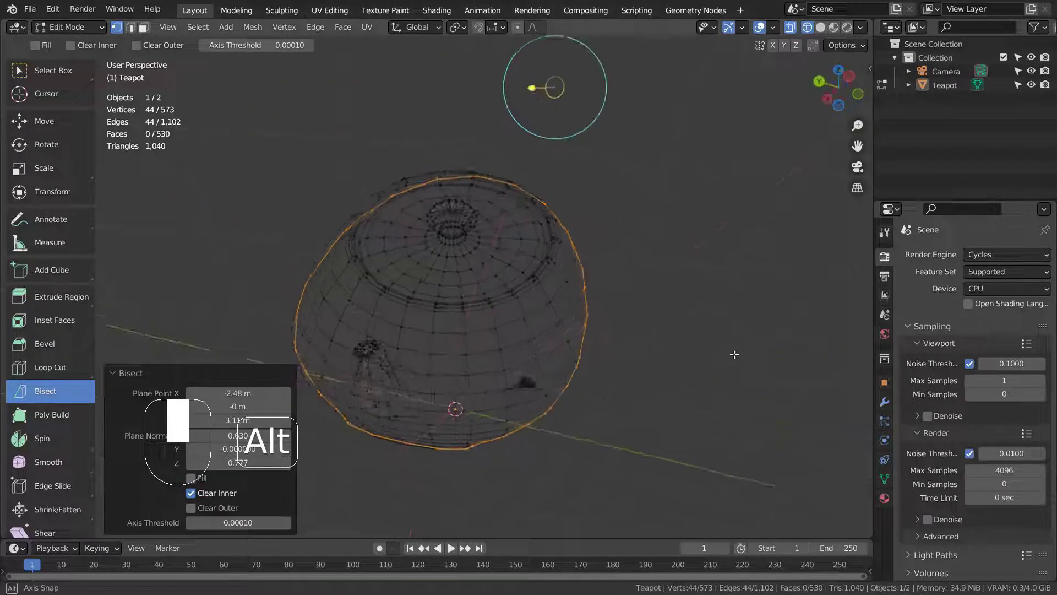
{"action": "left_click_drag", "start_coordinate": [677, 359], "coordinate": [751, 389], "text": "alt"}
{"action": "left_click", "coordinate": [192, 478]}
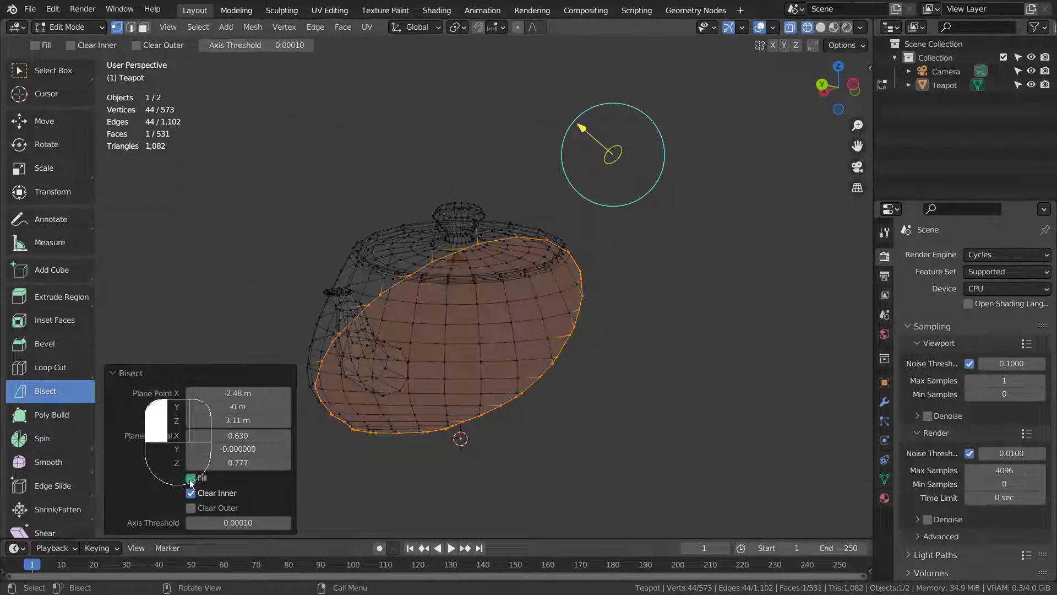
{"action": "mouse_move", "coordinate": [496, 429]}
{"action": "left_mouse_down", "text": "alt"}
{"action": "mouse_move", "coordinate": [620, 419]}
{"action": "mouse_move", "coordinate": [512, 377]}
{"action": "left_mouse_up", "text": "alt"}
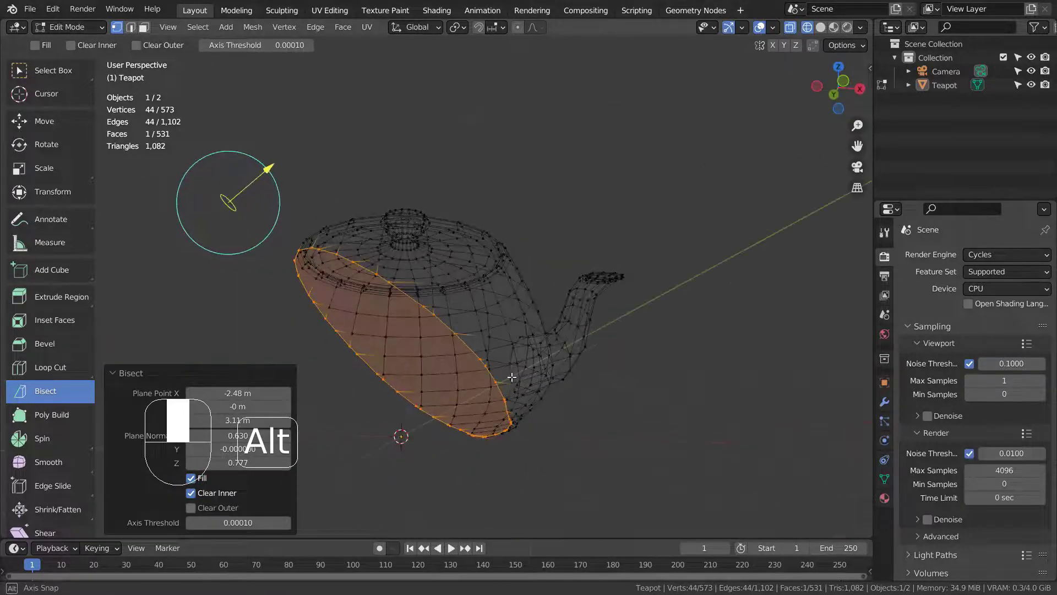
{"action": "mouse_move", "coordinate": [512, 377]}
{"action": "middle_mouse_down", "text": "alt"}
{"action": "mouse_move", "coordinate": [559, 390]}
{"action": "mouse_move", "coordinate": [248, 379]}
{"action": "mouse_move", "coordinate": [502, 392]}
{"action": "mouse_move", "coordinate": [714, 380]}
{"action": "mouse_move", "coordinate": [378, 230]}
{"action": "mouse_move", "coordinate": [739, 432]}
{"action": "mouse_move", "coordinate": [404, 420]}
{"action": "mouse_move", "coordinate": [565, 346]}
{"action": "mouse_move", "coordinate": [781, 354]}
{"action": "mouse_move", "coordinate": [792, 395]}
{"action": "mouse_move", "coordinate": [295, 486]}
{"action": "middle_mouse_up", "text": "alt"}
{"action": "left_click", "coordinate": [191, 493]}
{"action": "key", "text": "shift+z"}
Step: Keep Clear Inner checked and uncheck Fill, leaving just the elliptical edge ring of the cut
{"action": "left_click", "coordinate": [190, 493]}
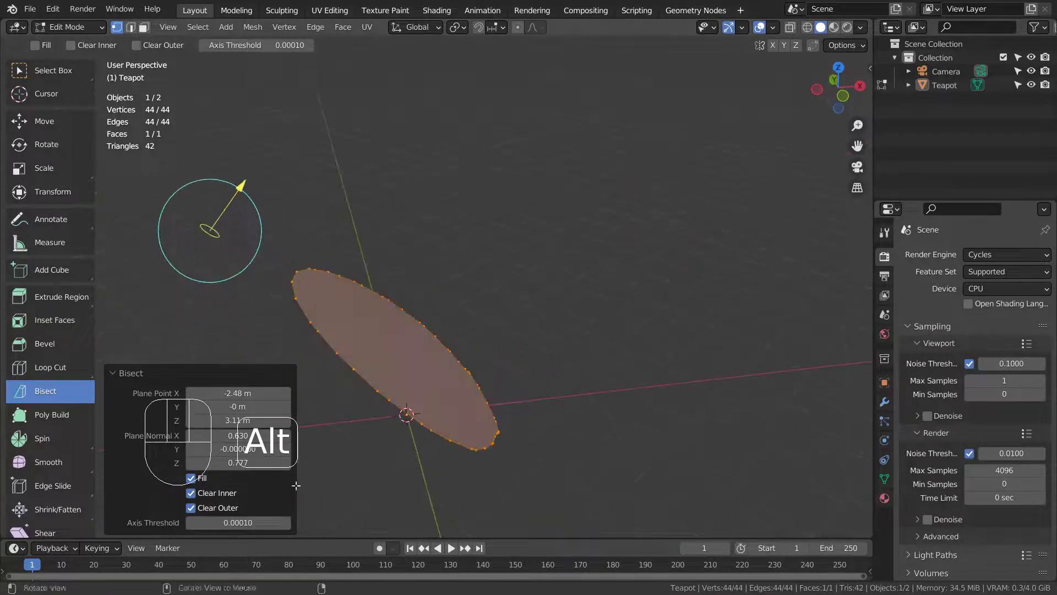
{"action": "left_click", "coordinate": [190, 478]}
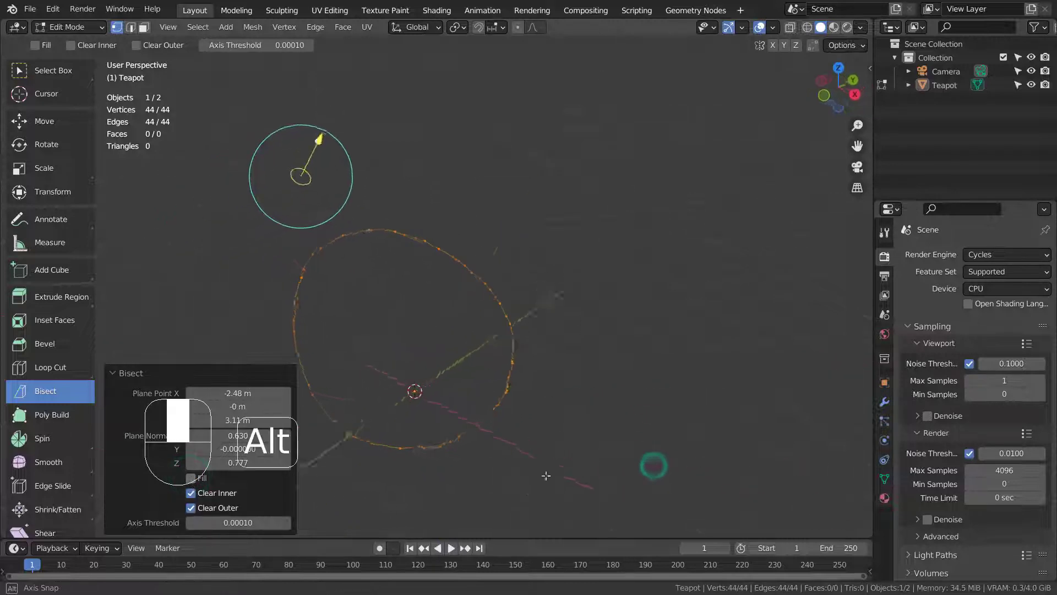